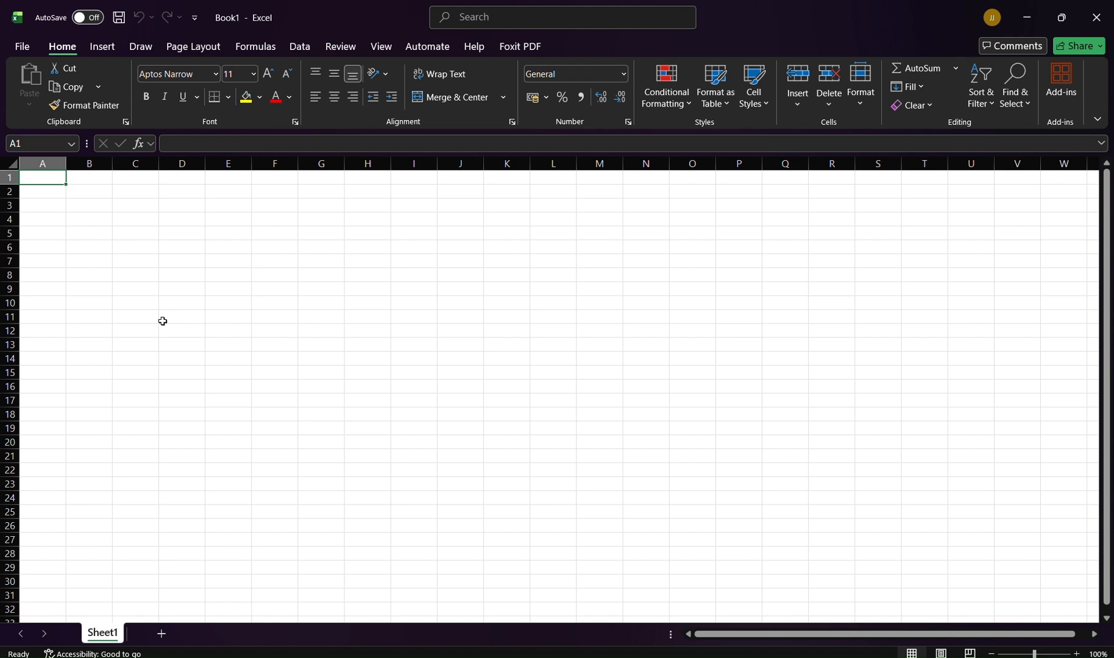
# Step: Switch to the Monthly Sales folder and rename Excel_Demo_Script.xlsx to Sales
pyautogui.moveTo(426, 655)
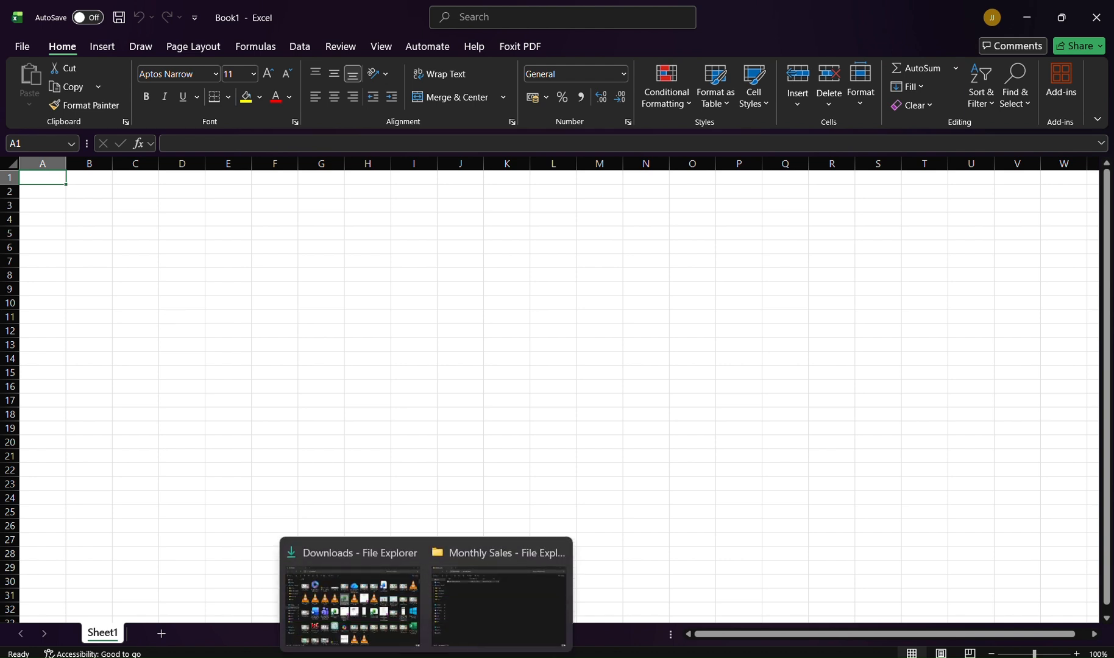
pyautogui.click(485, 643)
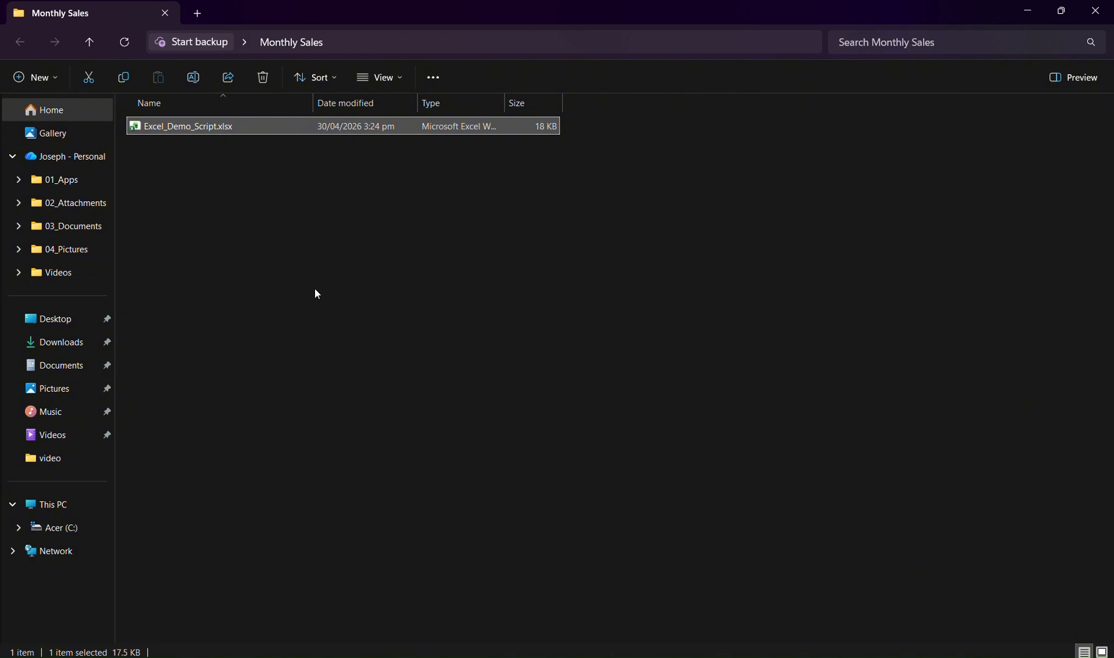
pyautogui.rightClick(260, 131)
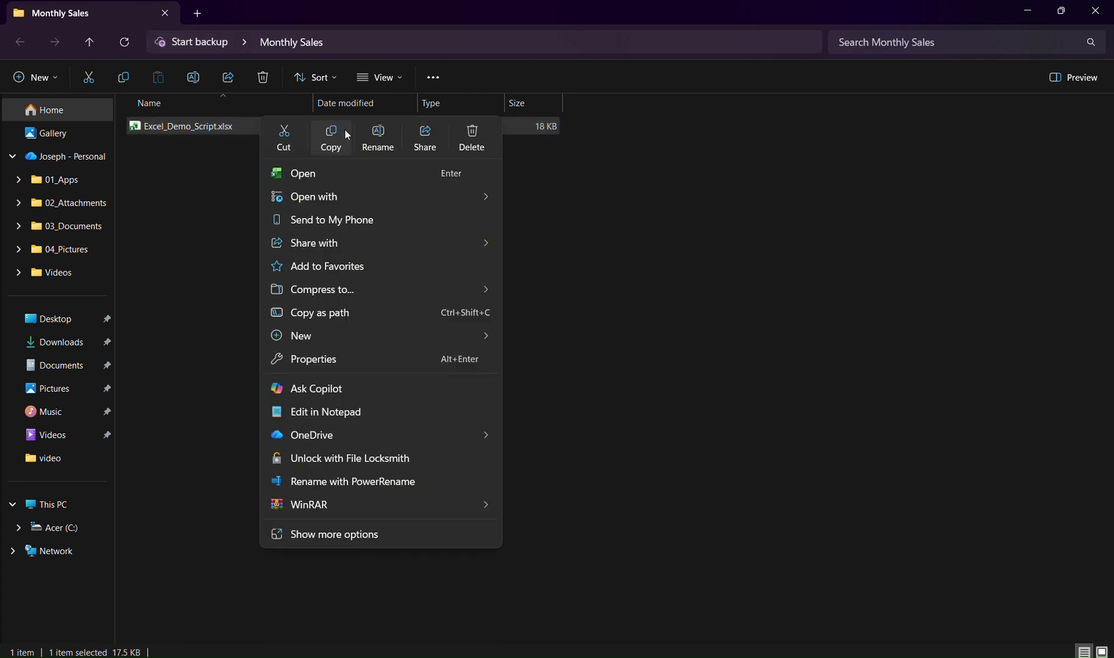
pyautogui.click(364, 129)
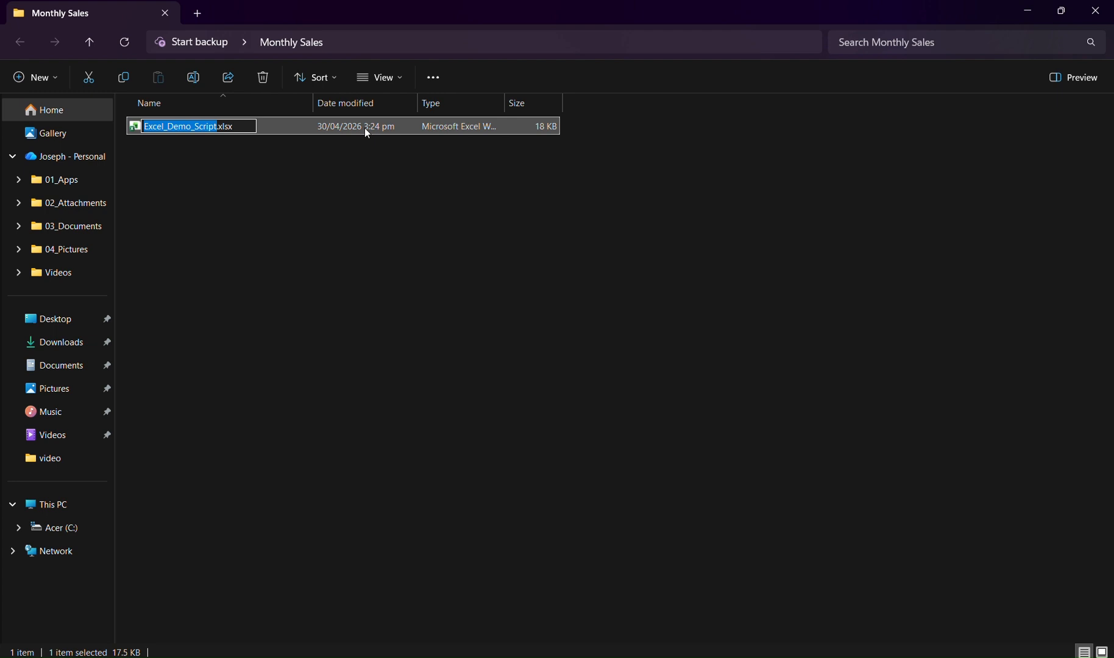
pyautogui.write('Sales')
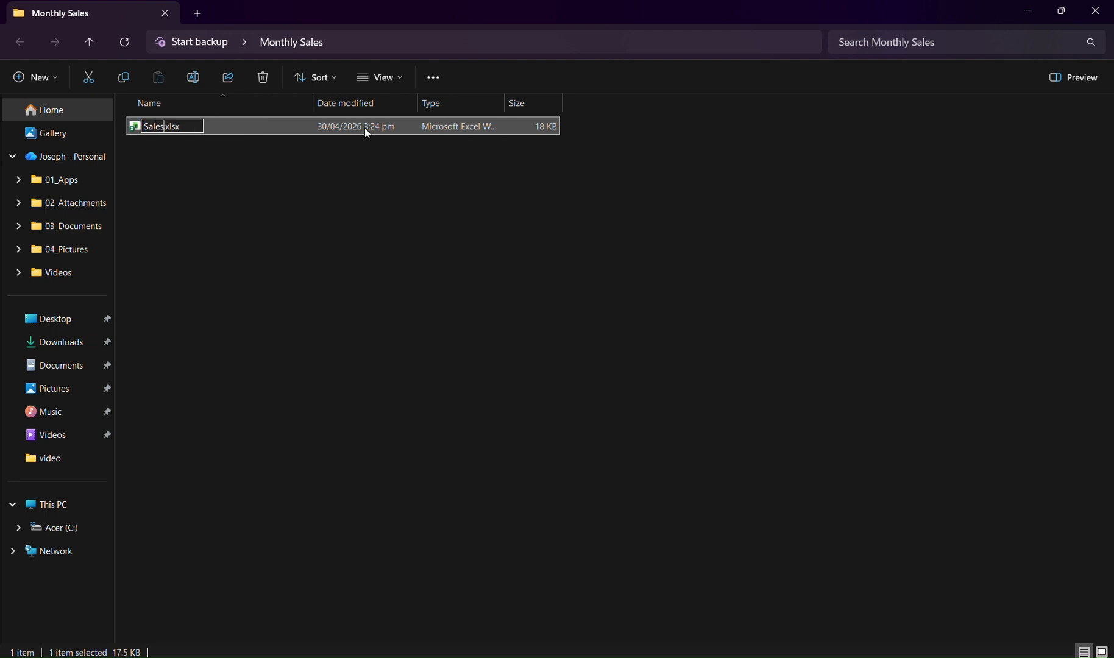
pyautogui.press('Return')
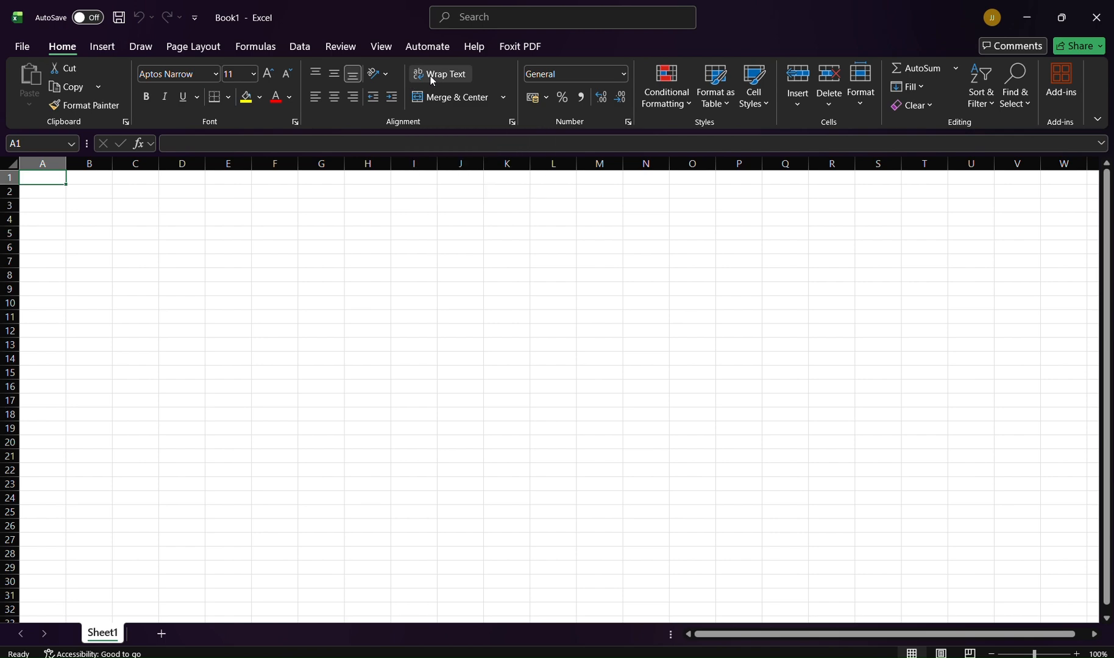
pyautogui.write('d')
pyautogui.press('super+d')
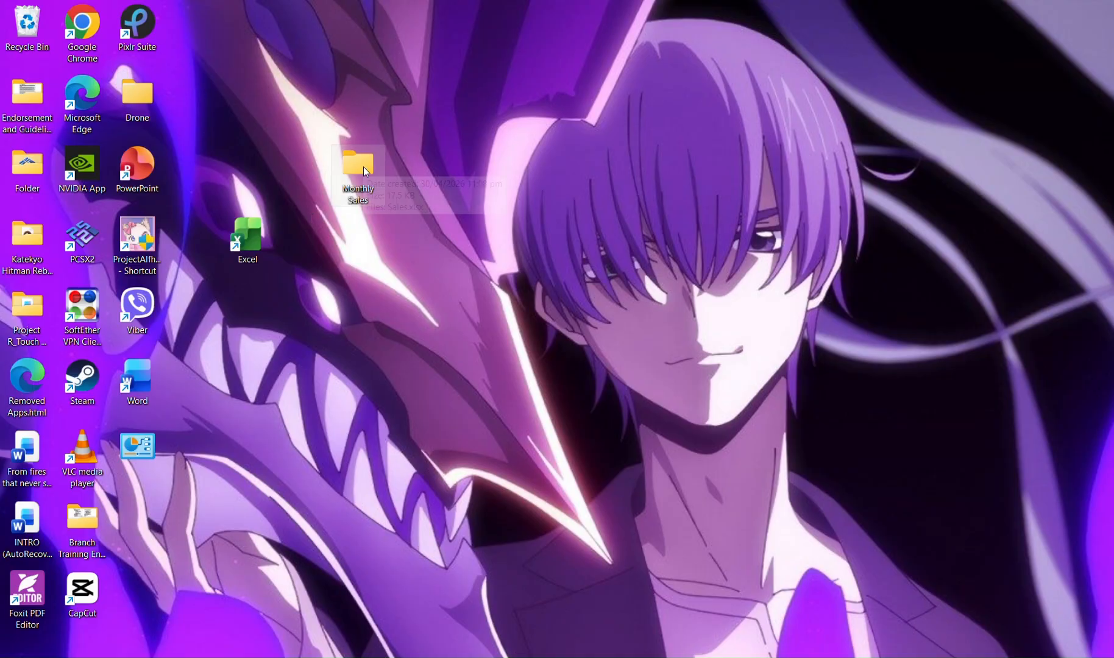
pyautogui.press('super+d')
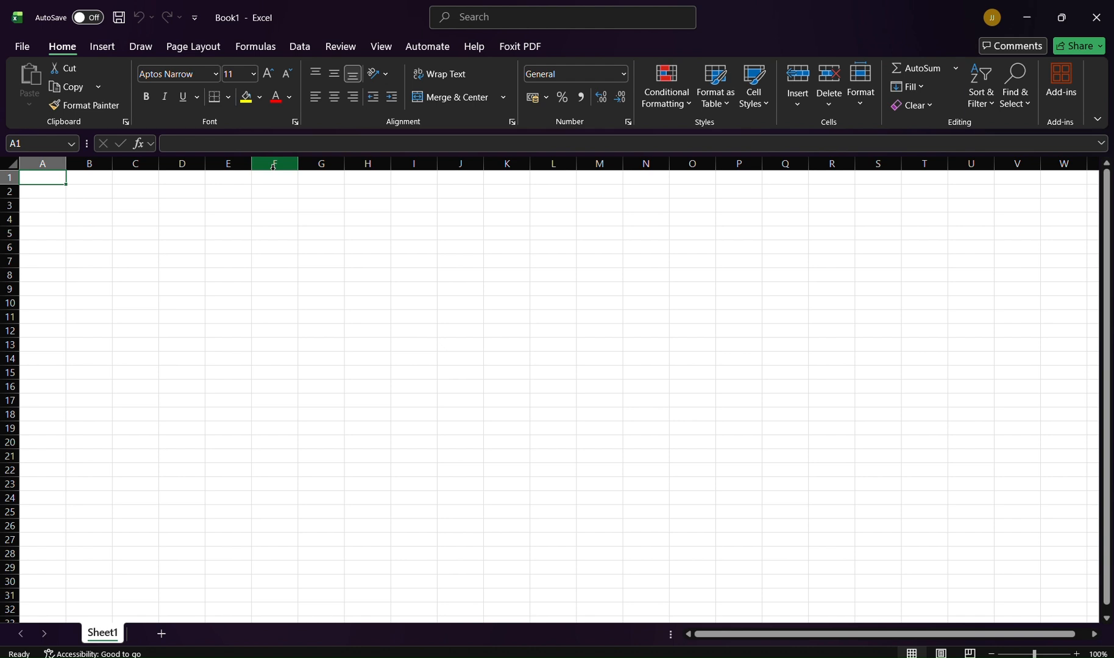
pyautogui.click(301, 47)
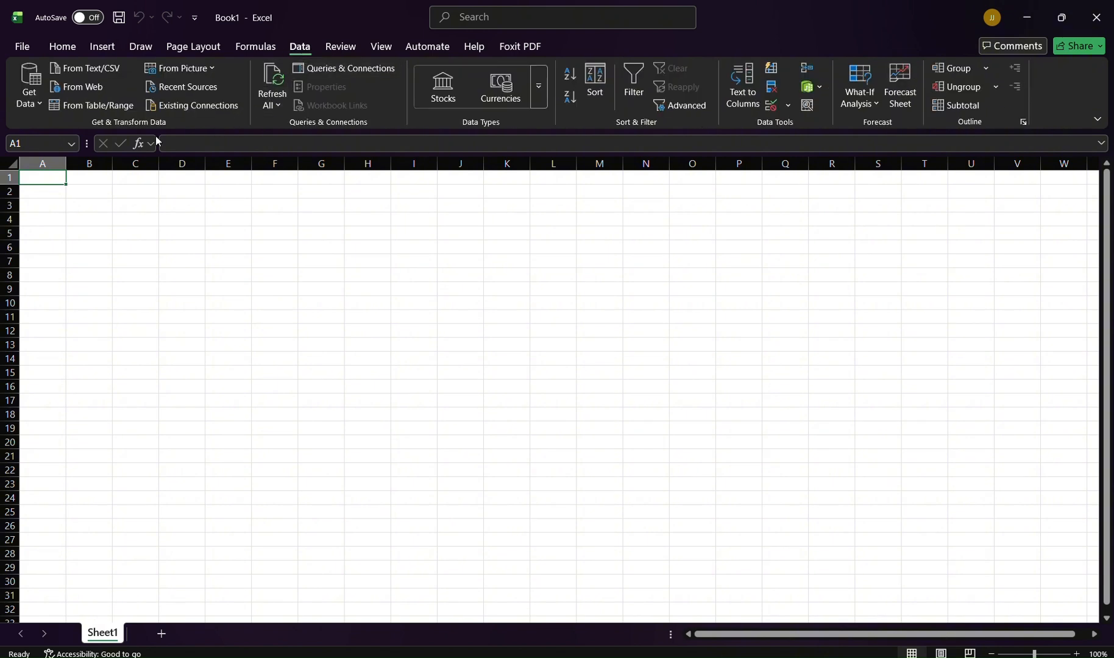
pyautogui.click(54, 107)
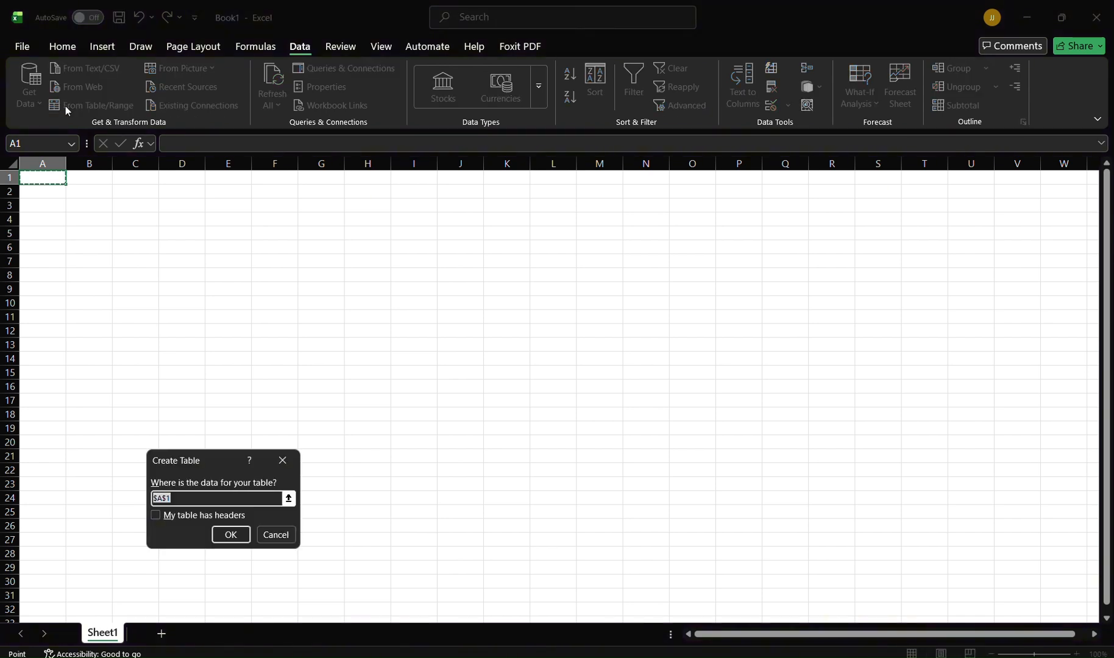
pyautogui.click(276, 535)
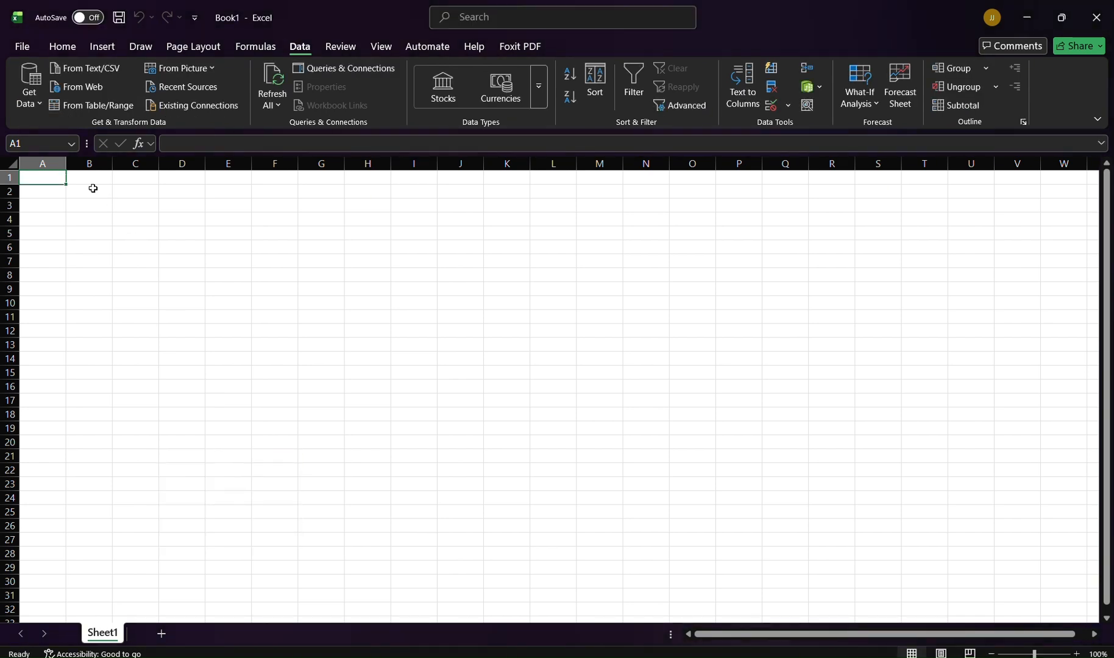
# Step: Import data from the Excel workbook Sales.xlsx in the Desktop's Monthly Sales folder
pyautogui.click(28, 103)
pyautogui.moveTo(61, 159)
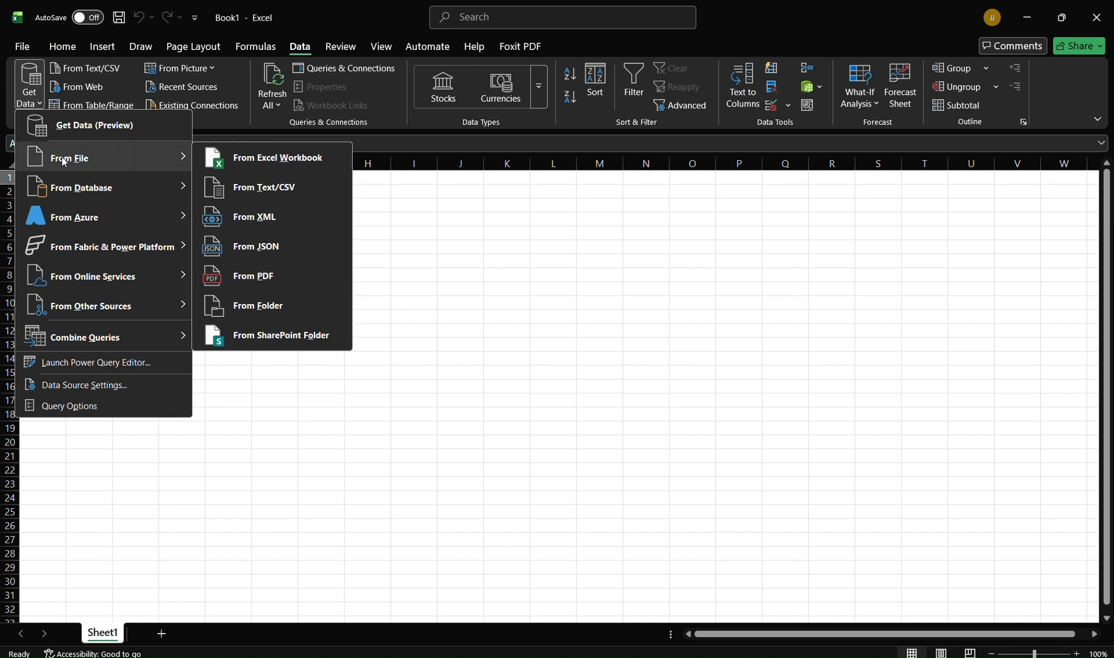
pyautogui.click(230, 163)
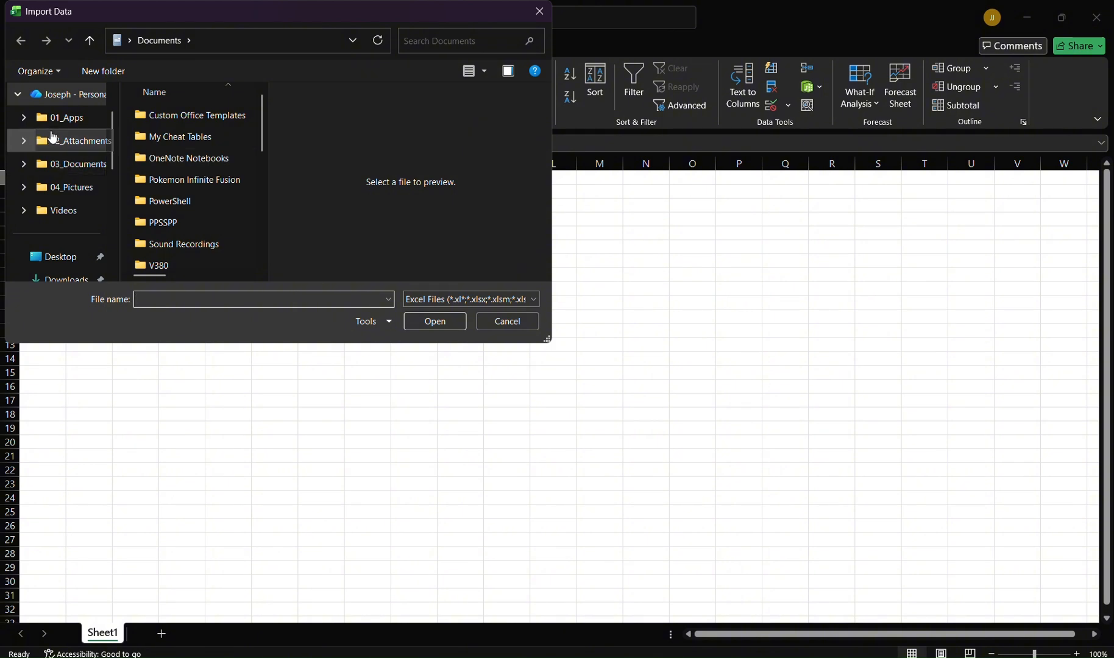
pyautogui.scroll(1, 58, 143)
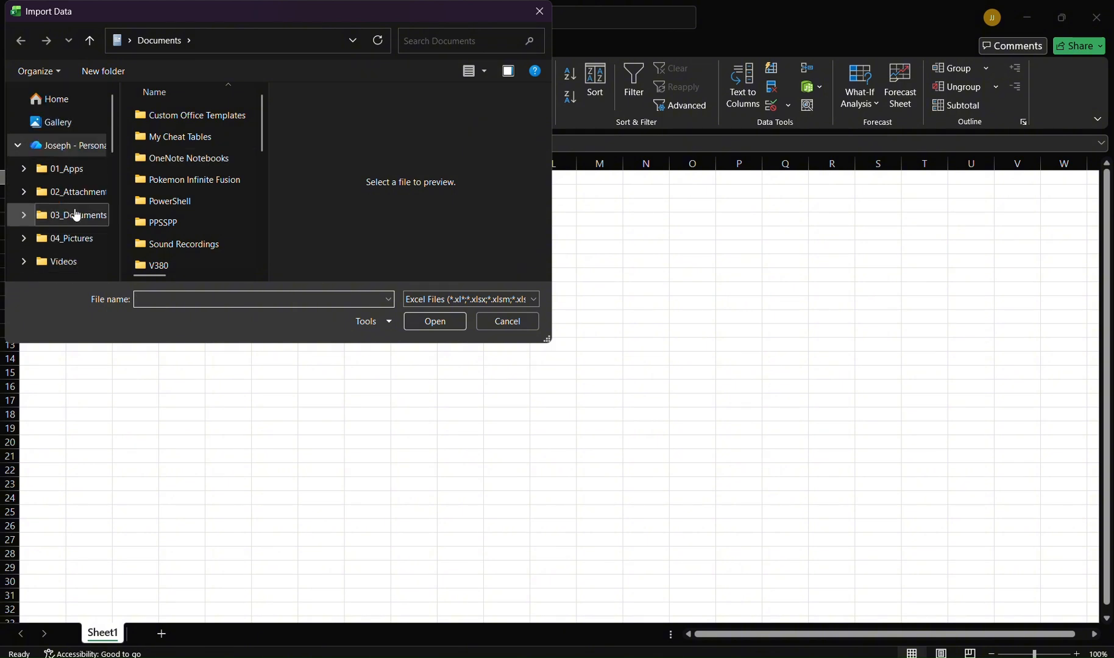
pyautogui.click(64, 101)
pyautogui.scroll(-2, 92, 235)
pyautogui.click(58, 164)
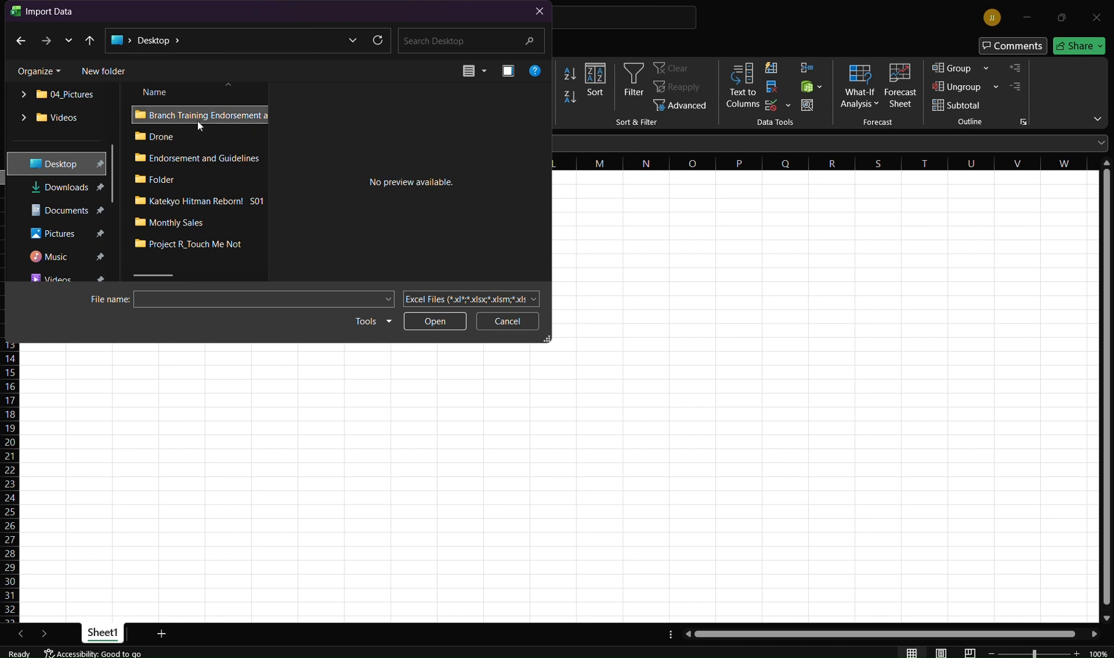
pyautogui.doubleClick(173, 223)
pyautogui.click(154, 119)
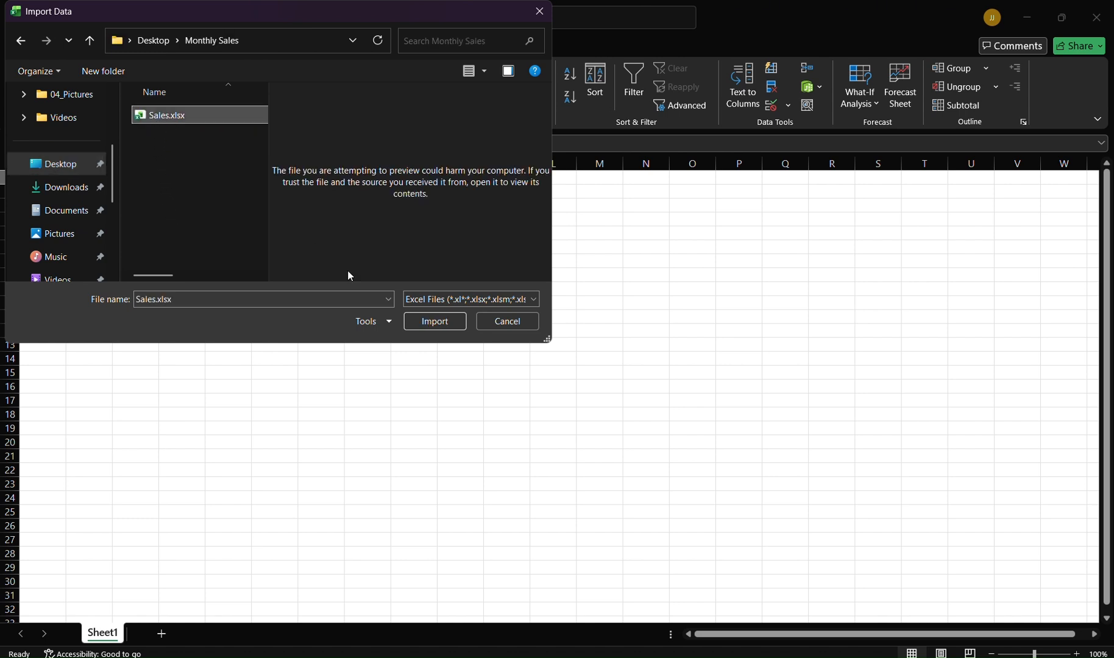
pyautogui.click(416, 328)
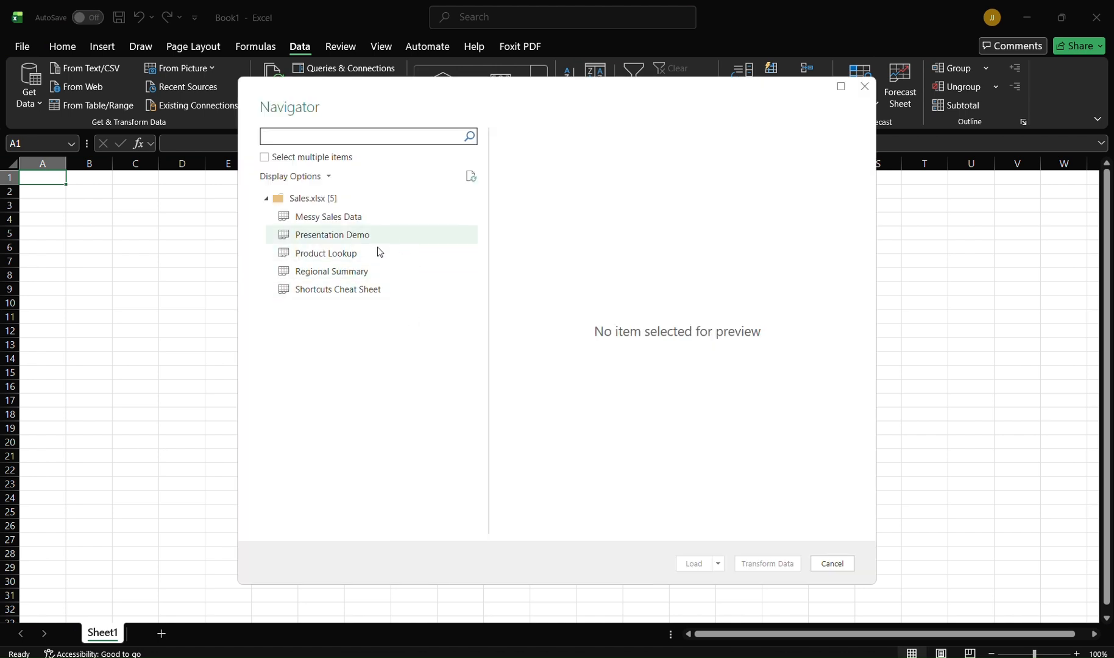
# Step: Load the Messy Sales Data sheet from the workbook into a new table
pyautogui.click(330, 219)
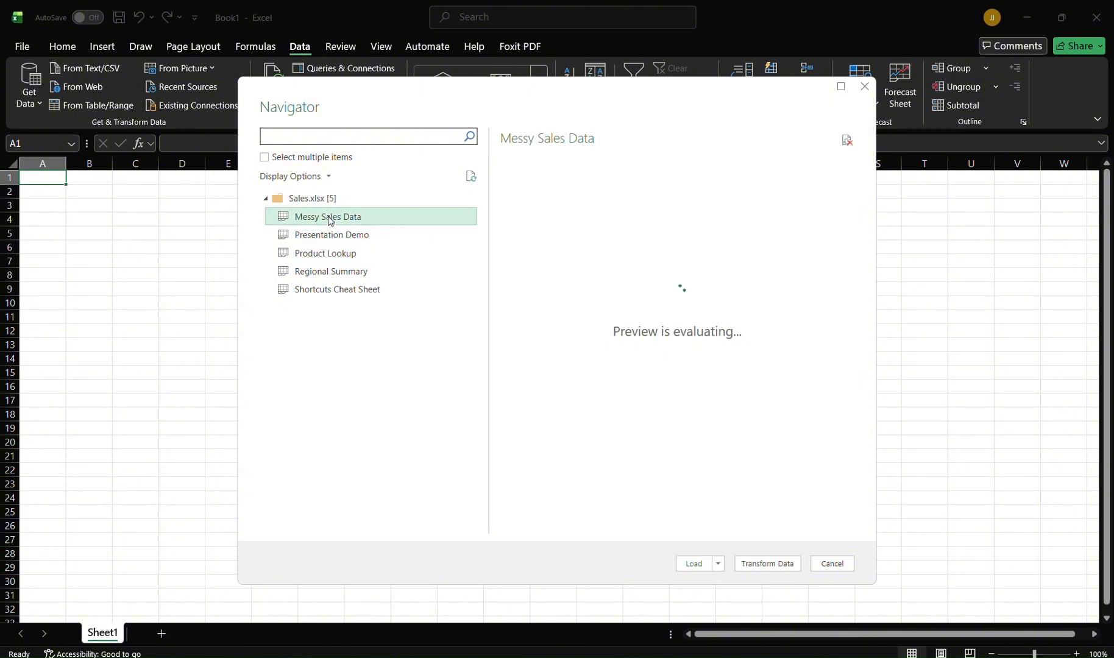
pyautogui.click(702, 566)
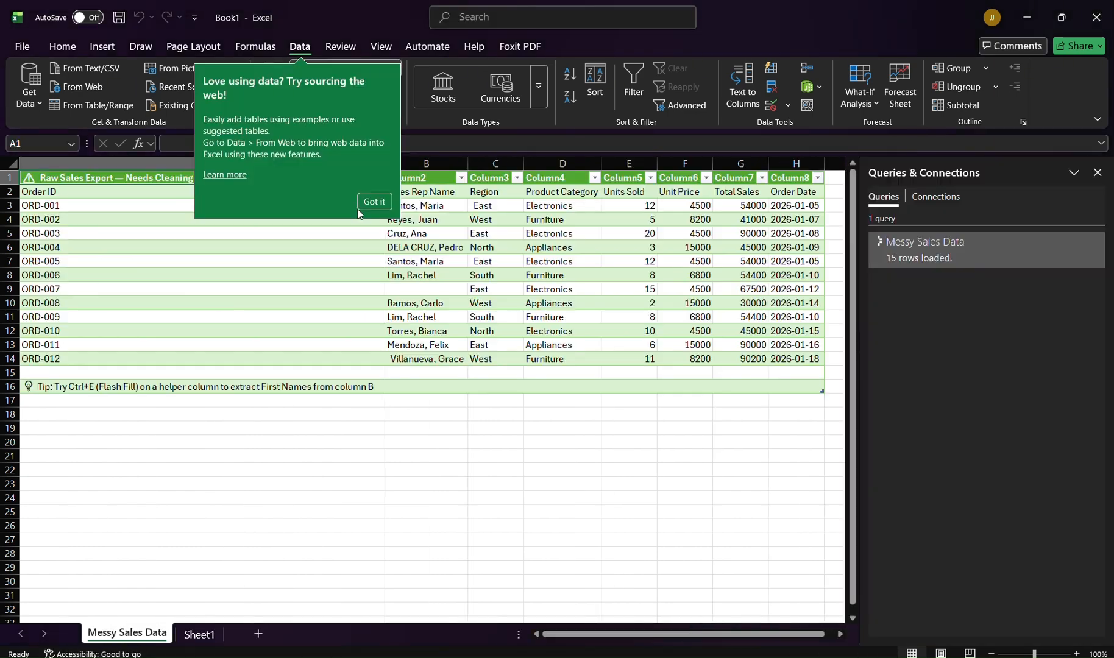
pyautogui.click(373, 201)
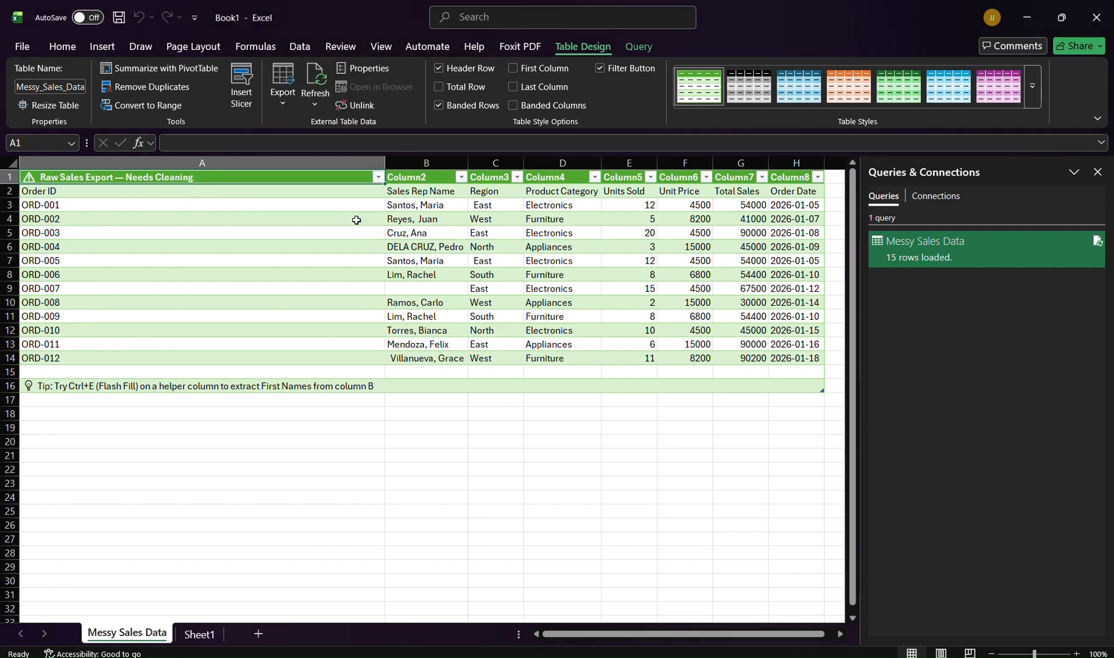
# Step: Narrow column A of the loaded sales table
pyautogui.click(134, 540)
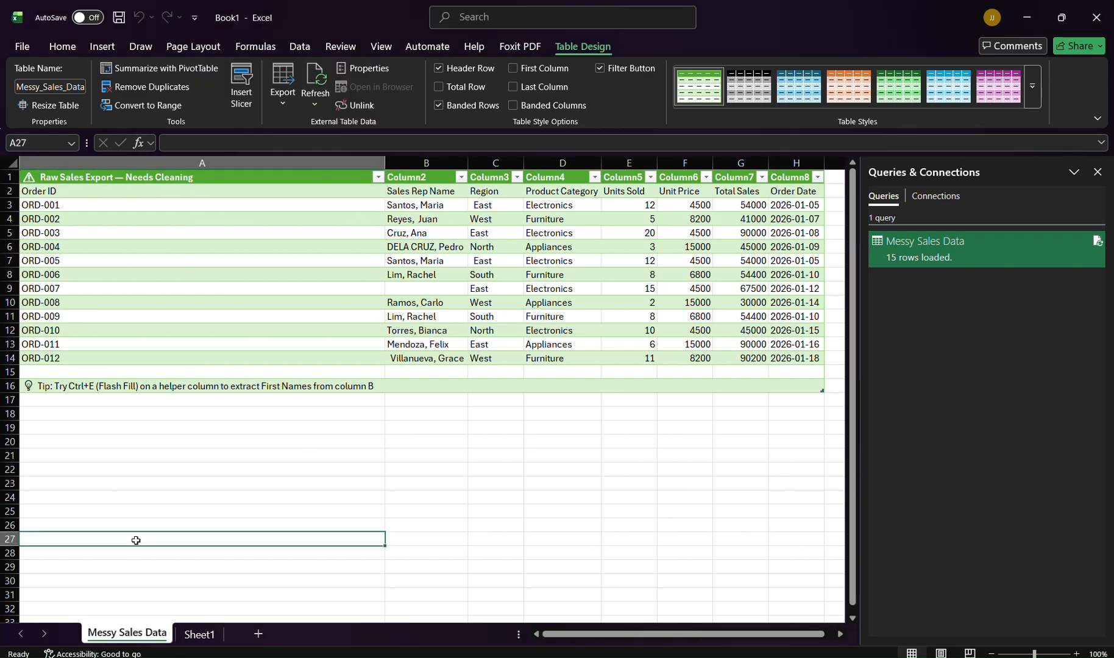
pyautogui.click(381, 164)
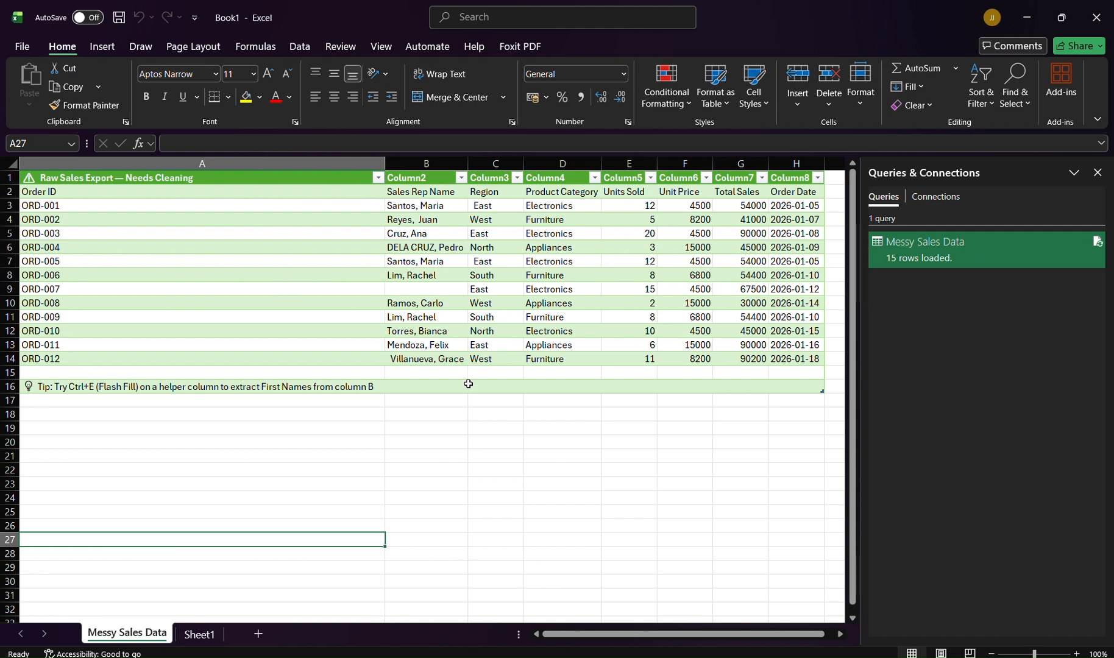
pyautogui.click(423, 510)
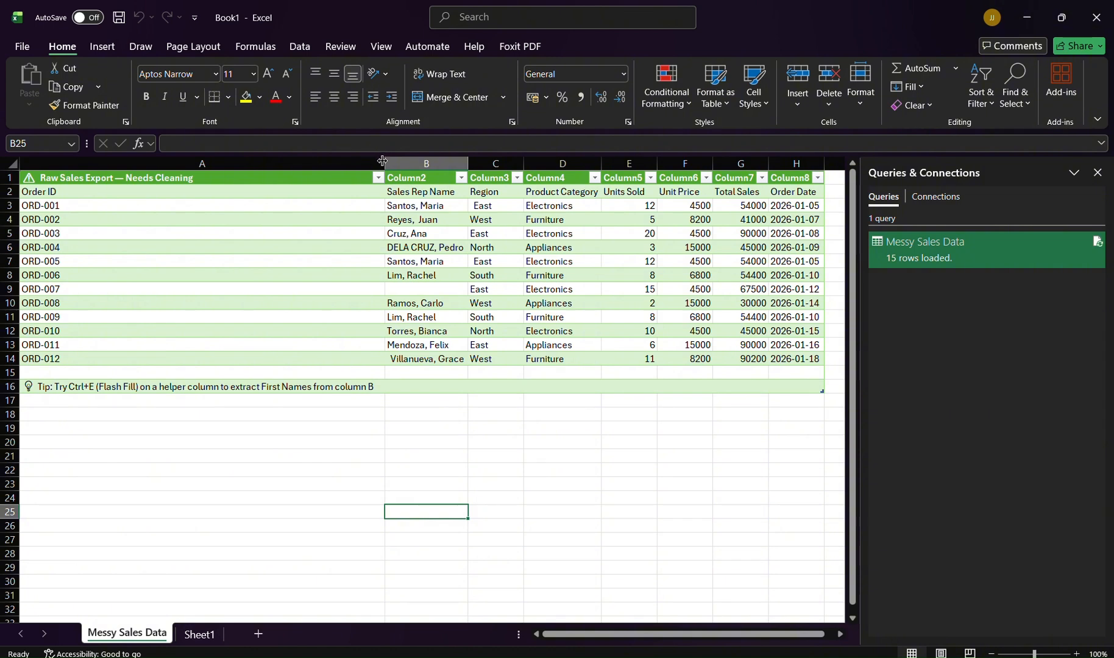
pyautogui.moveTo(386, 168); pyautogui.dragTo(241, 165)
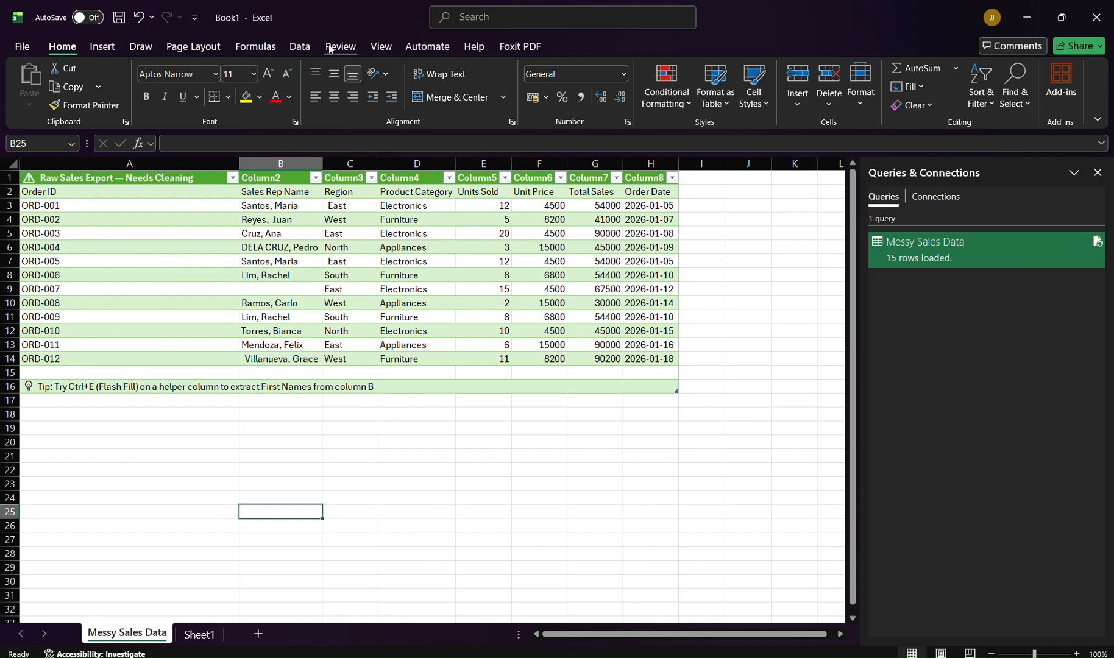
# Step: Close the Queries & Connections pane
pyautogui.click(301, 47)
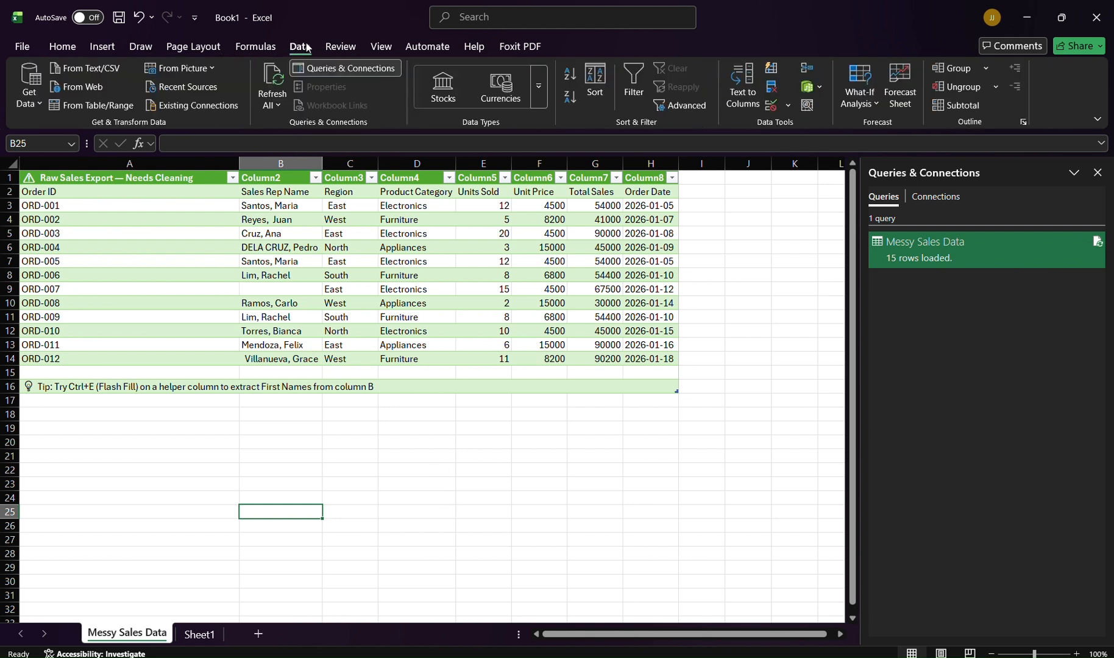
pyautogui.click(320, 73)
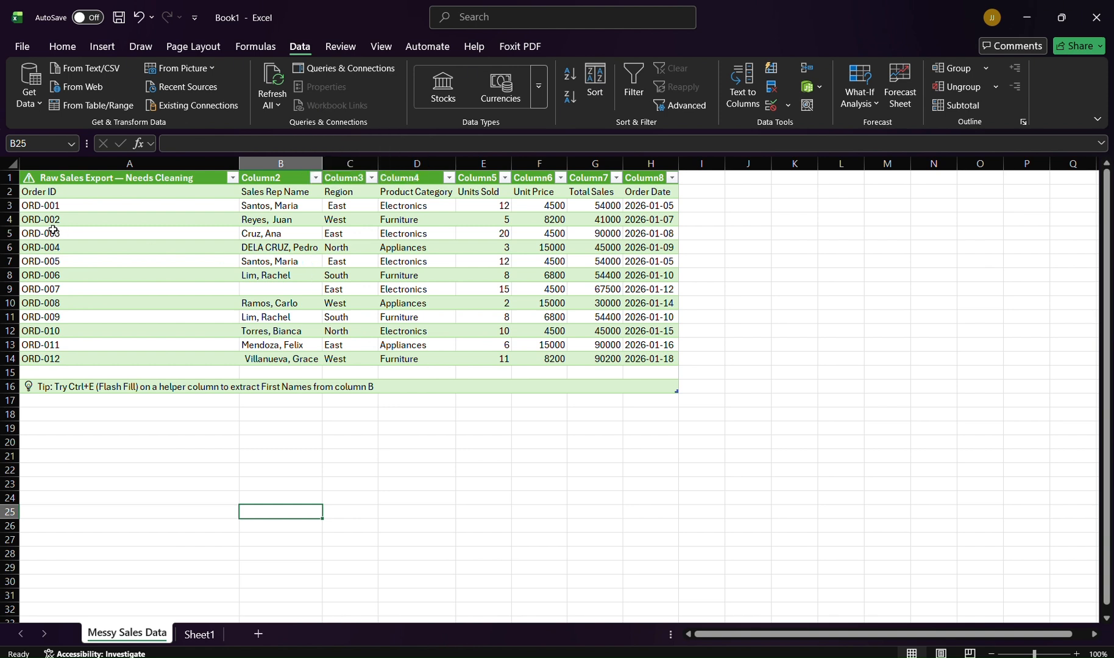
# Step: Select the whole sales table and insert a PivotTable from it on a new worksheet
pyautogui.moveTo(63, 180); pyautogui.dragTo(670, 389)
pyautogui.click(107, 51)
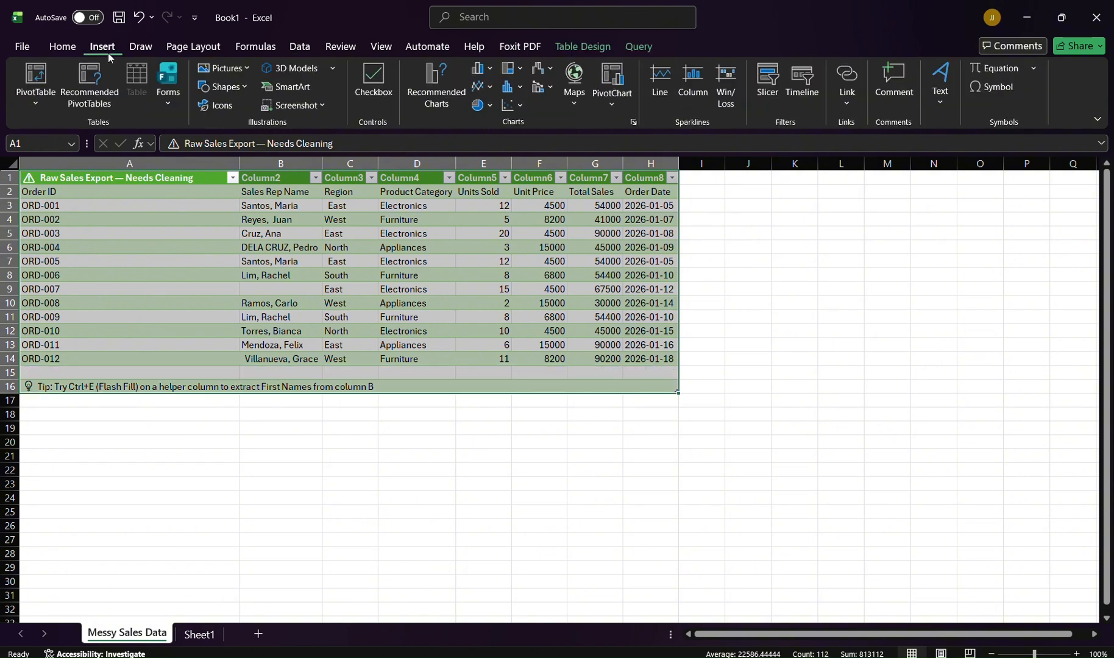
pyautogui.click(36, 91)
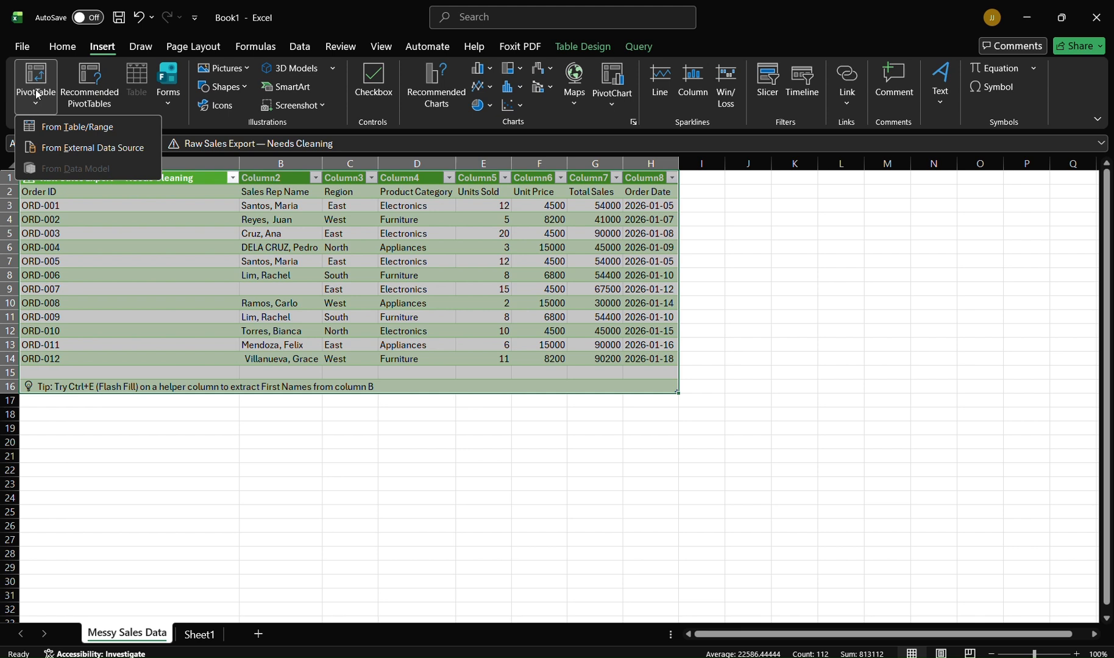
pyautogui.click(58, 126)
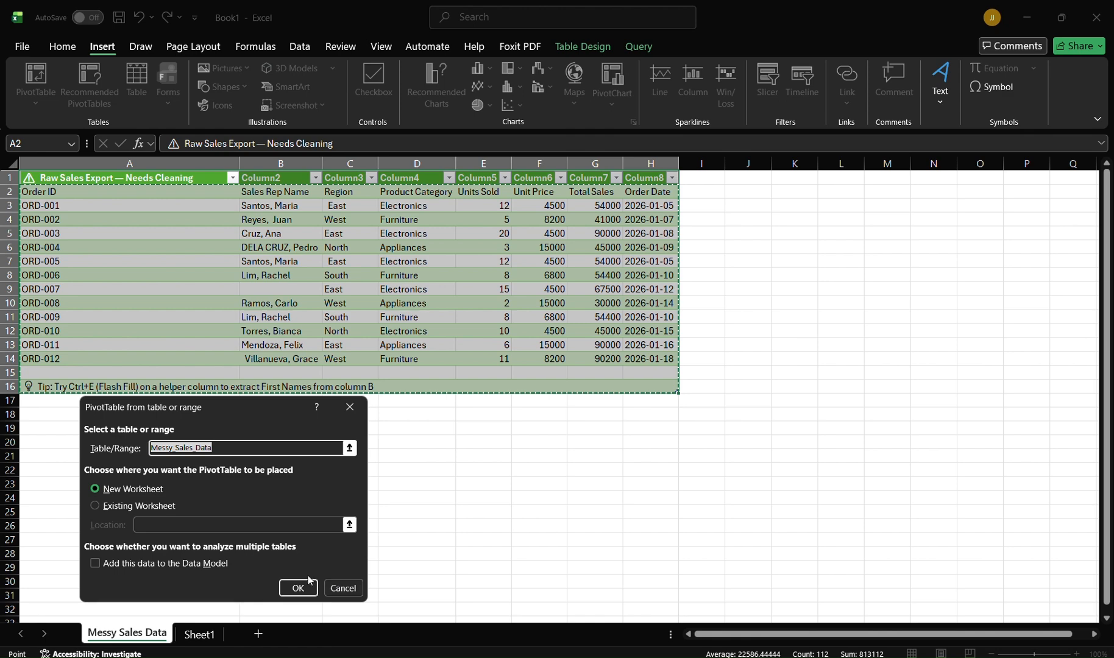
pyautogui.click(296, 588)
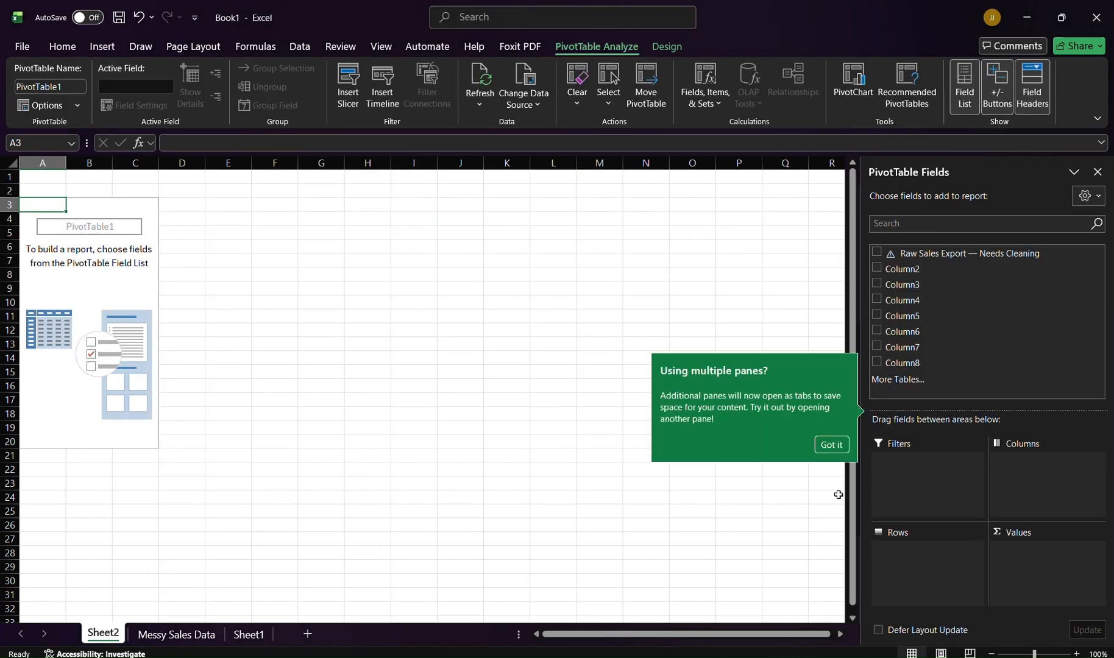
pyautogui.click(832, 445)
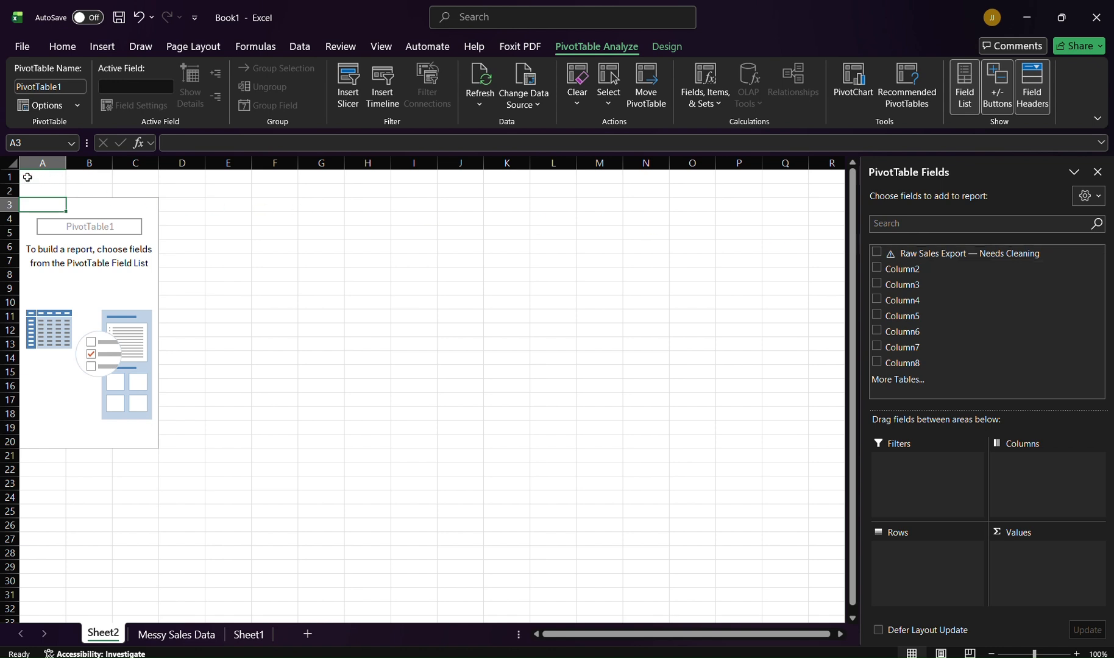
# Step: Add the Raw Sales Export — Needs Cleaning field to the PivotTable rows
pyautogui.click(876, 254)
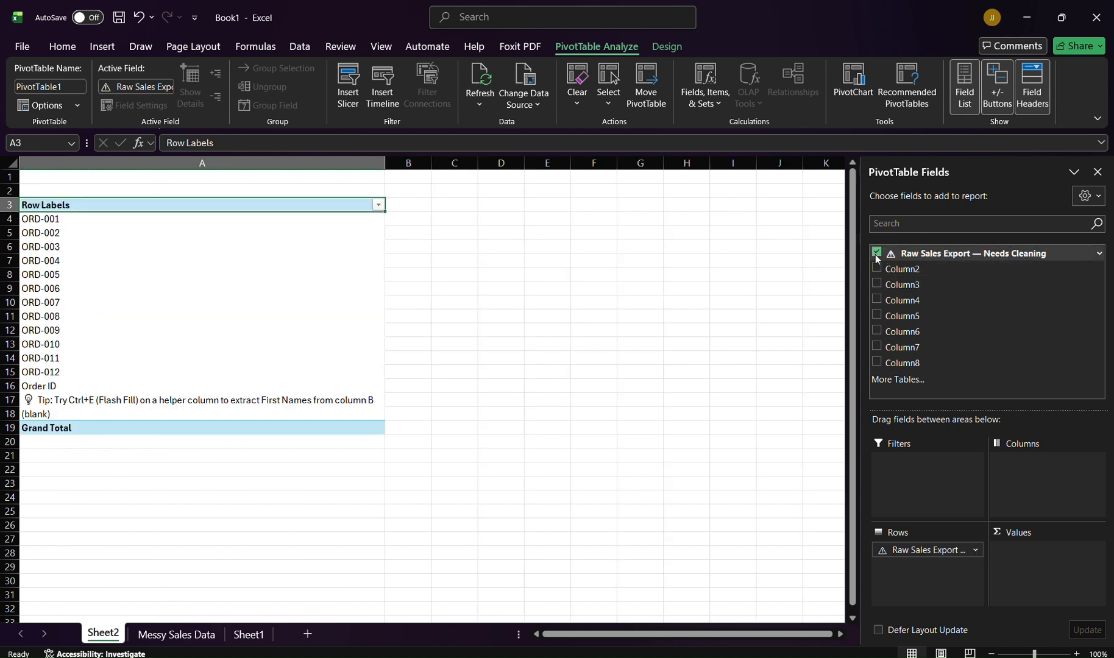
pyautogui.click(877, 268)
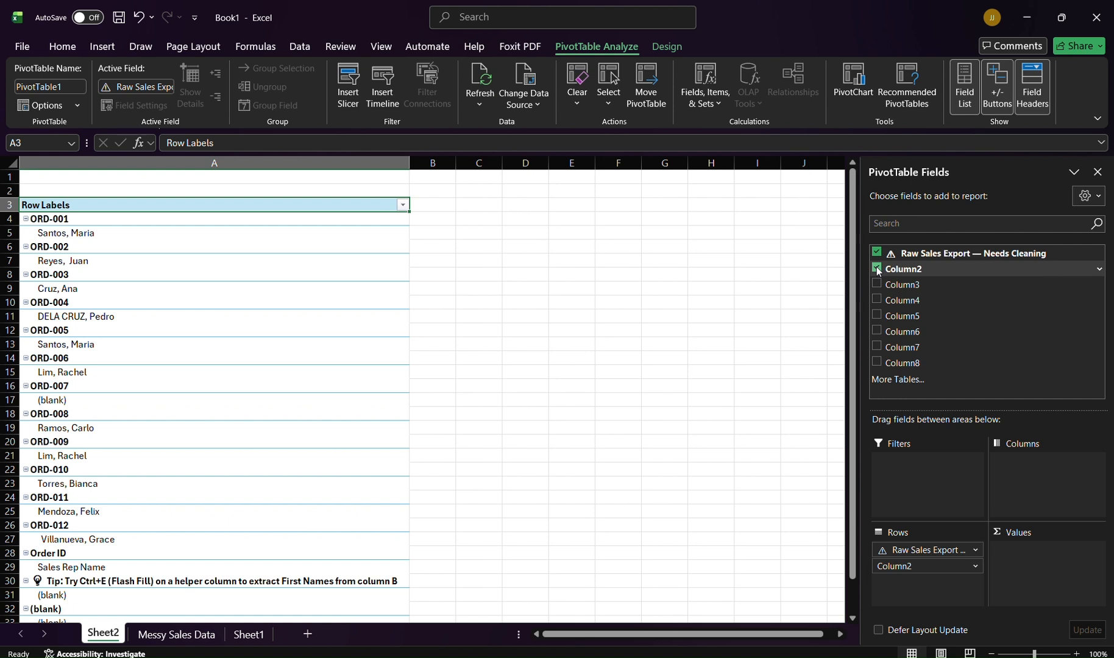
pyautogui.click(877, 268)
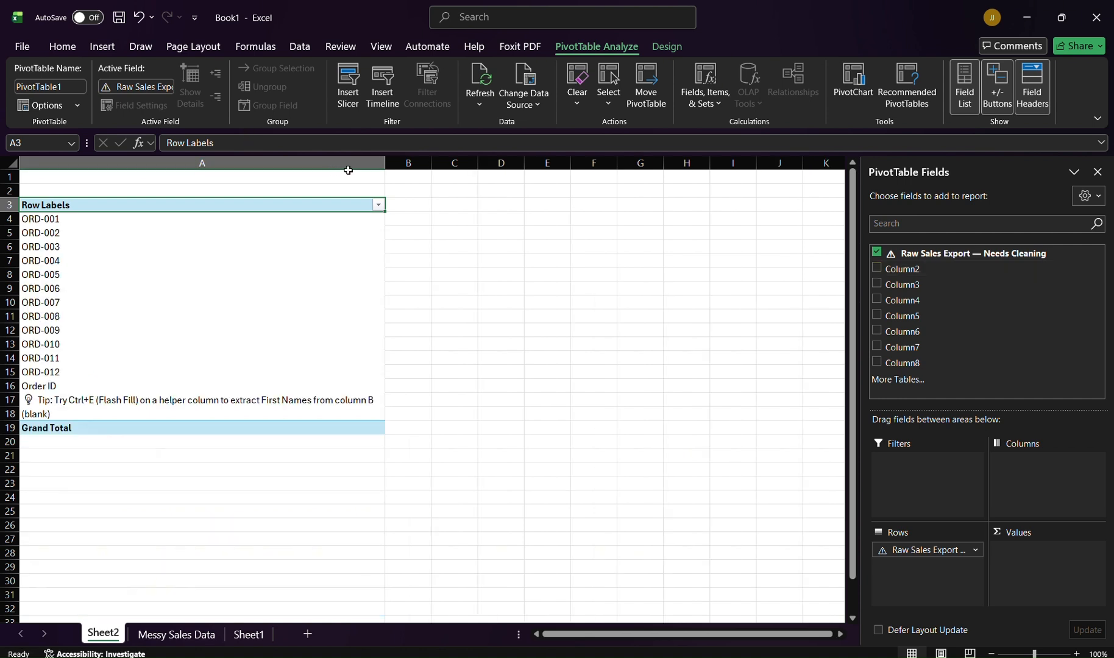
pyautogui.click(401, 163)
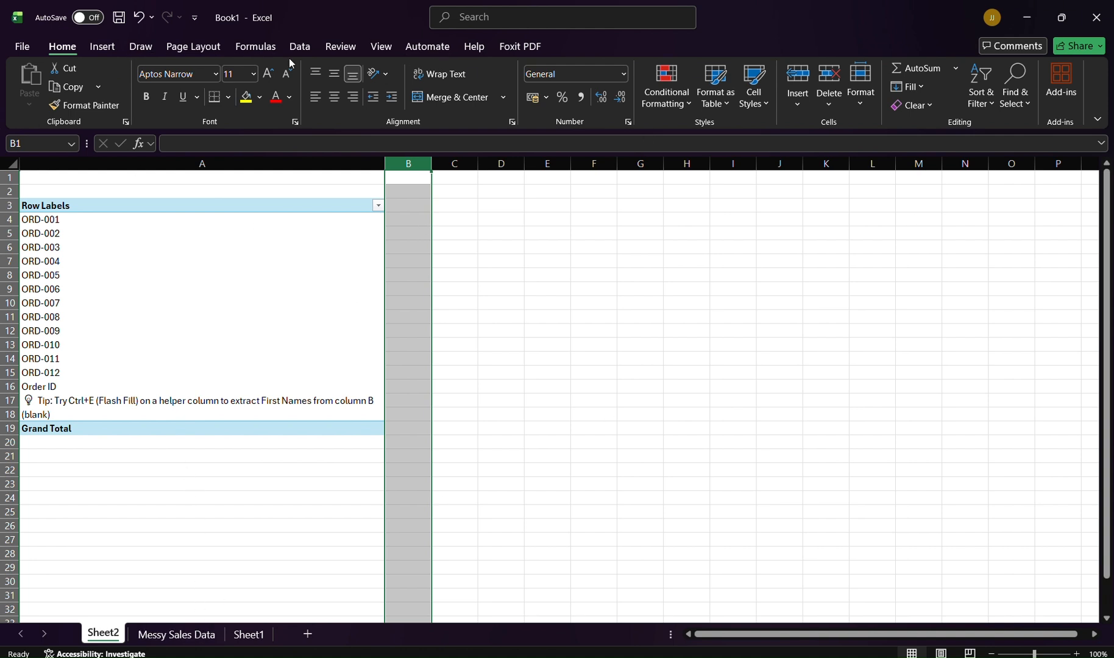
pyautogui.click(256, 48)
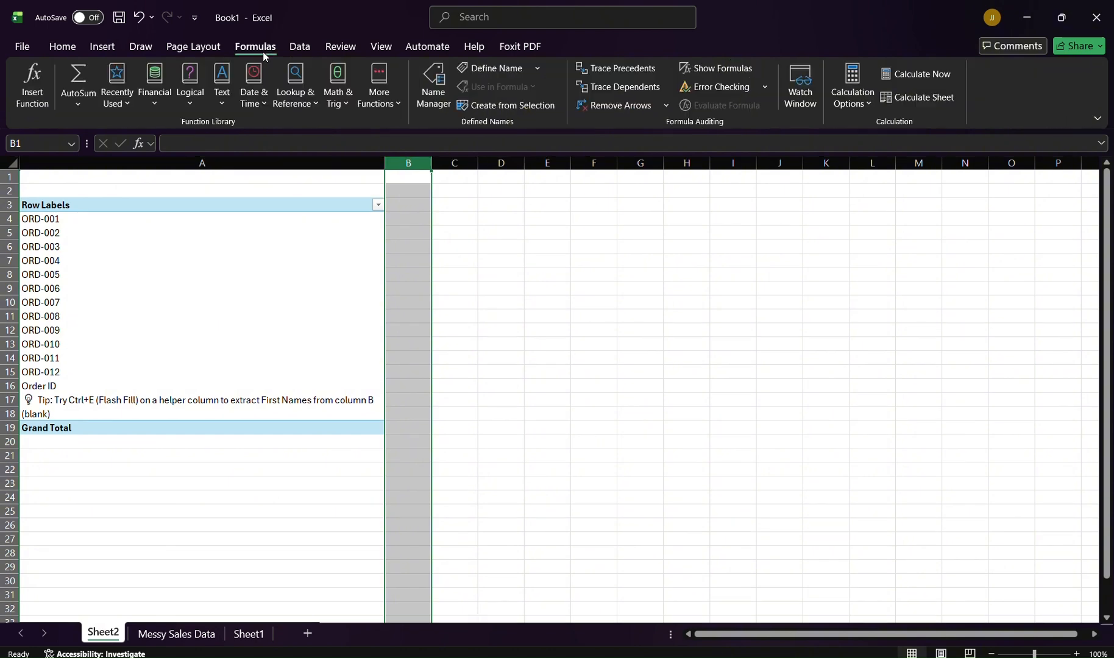
pyautogui.click(62, 47)
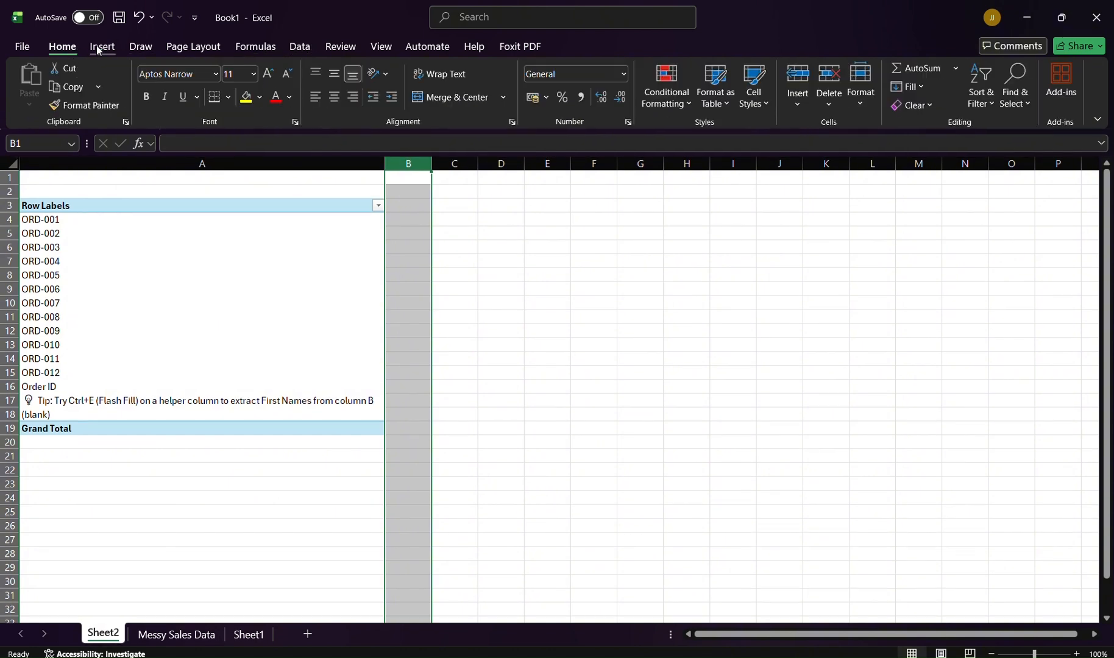
pyautogui.click(102, 47)
pyautogui.click(37, 82)
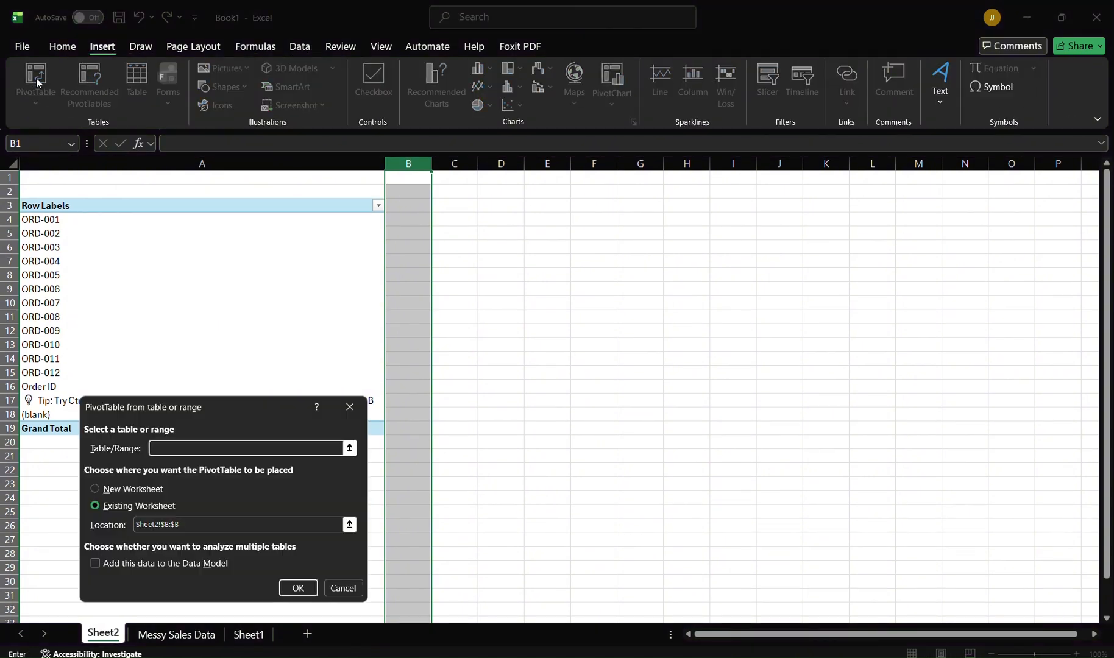
pyautogui.click(37, 93)
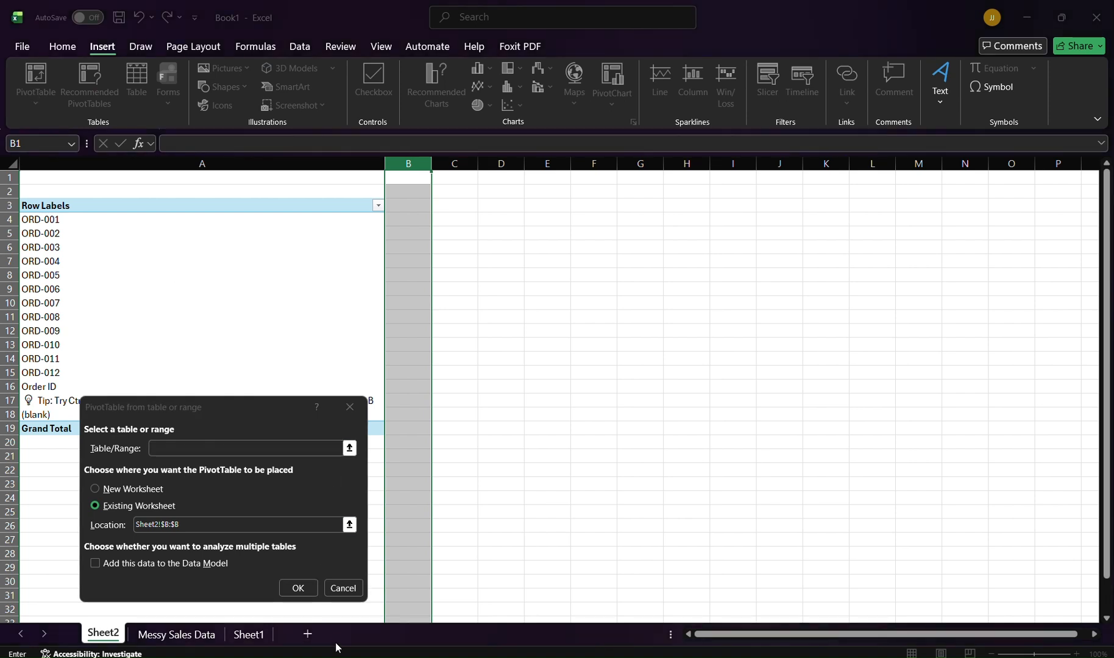
pyautogui.click(336, 601)
pyautogui.click(337, 593)
# Step: Try adding Column2 to the PivotTable rows, then remove it again
pyautogui.click(79, 384)
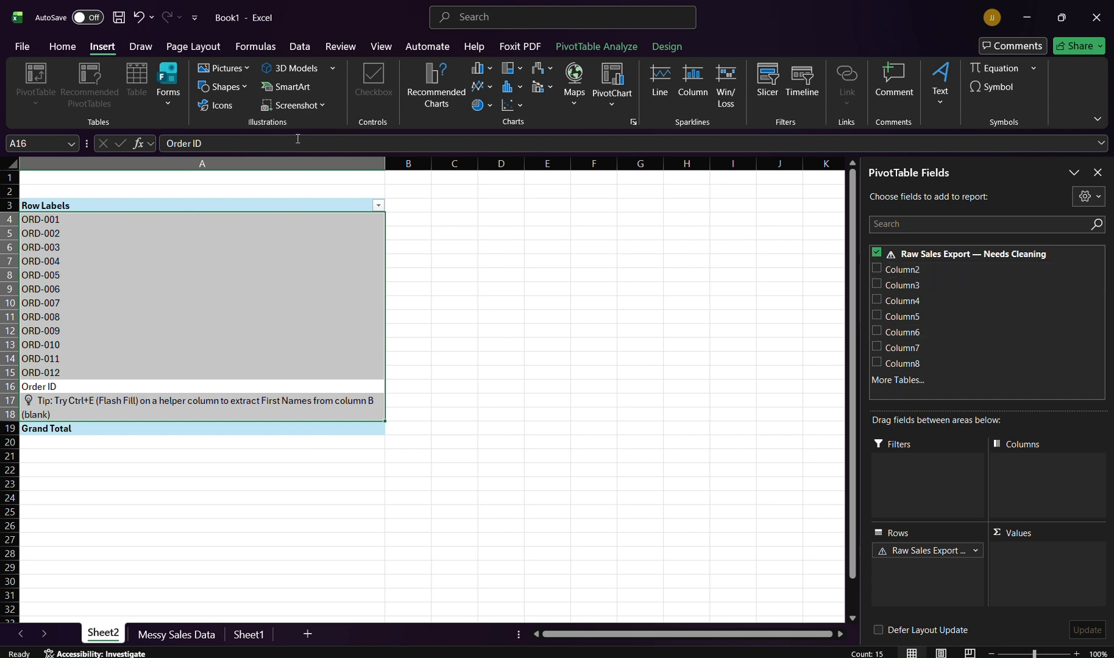
pyautogui.click(323, 292)
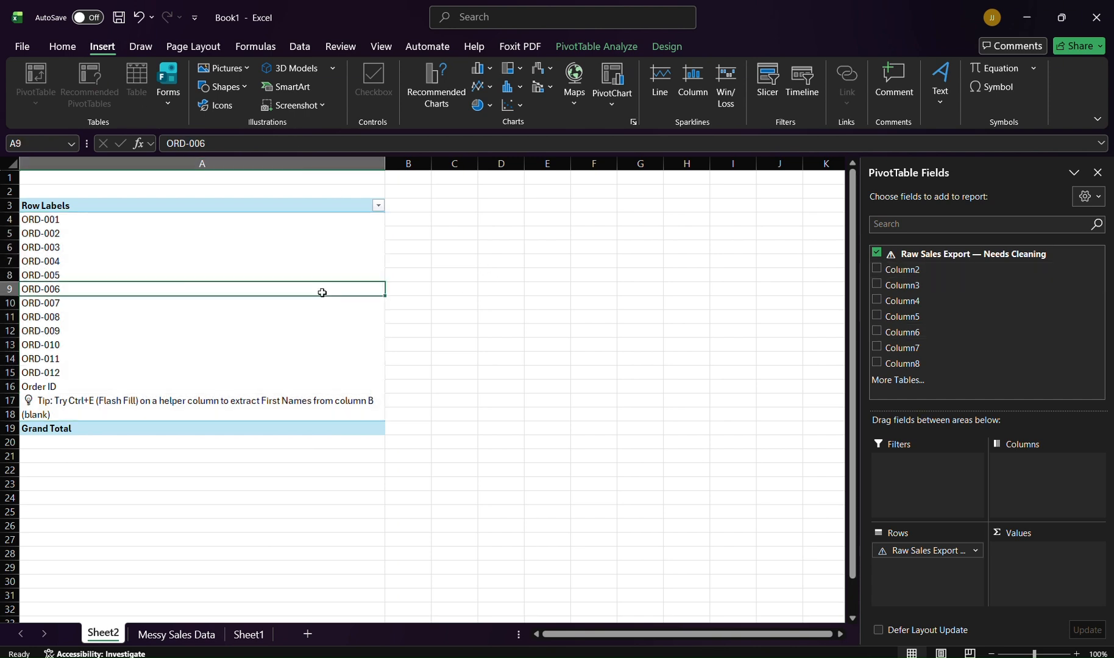
pyautogui.click(305, 194)
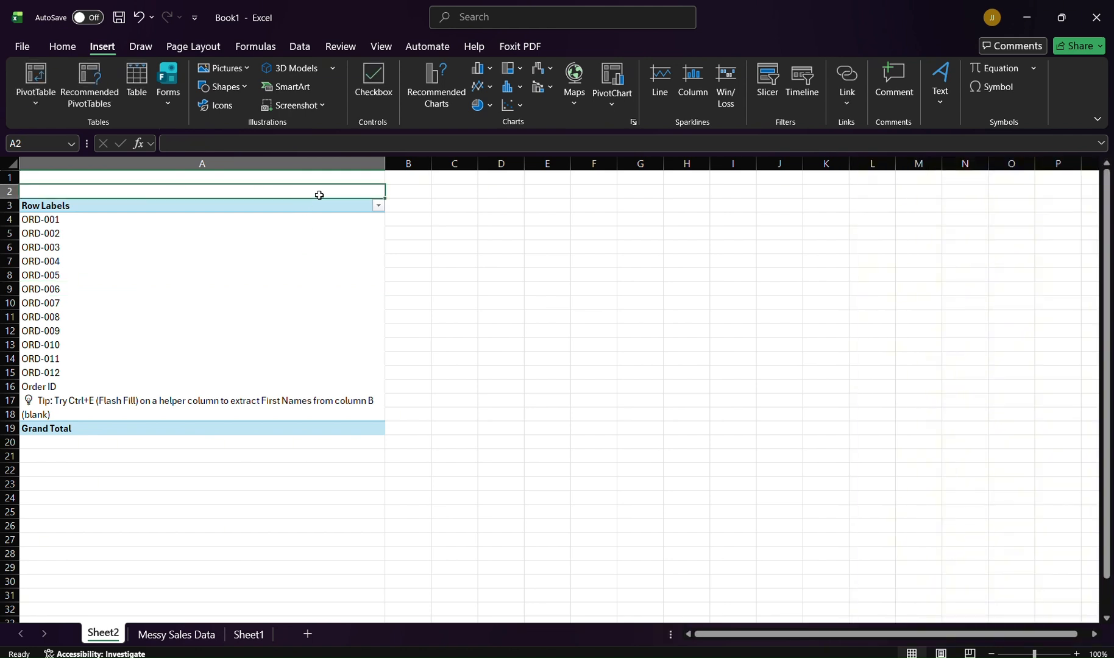
pyautogui.click(293, 372)
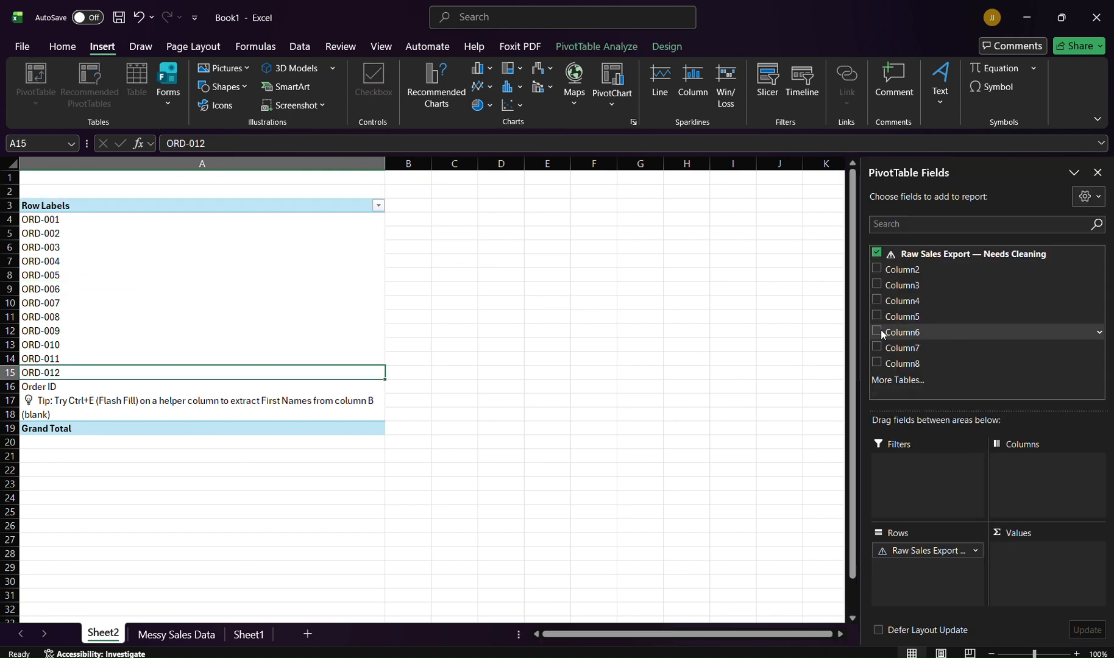
pyautogui.click(877, 270)
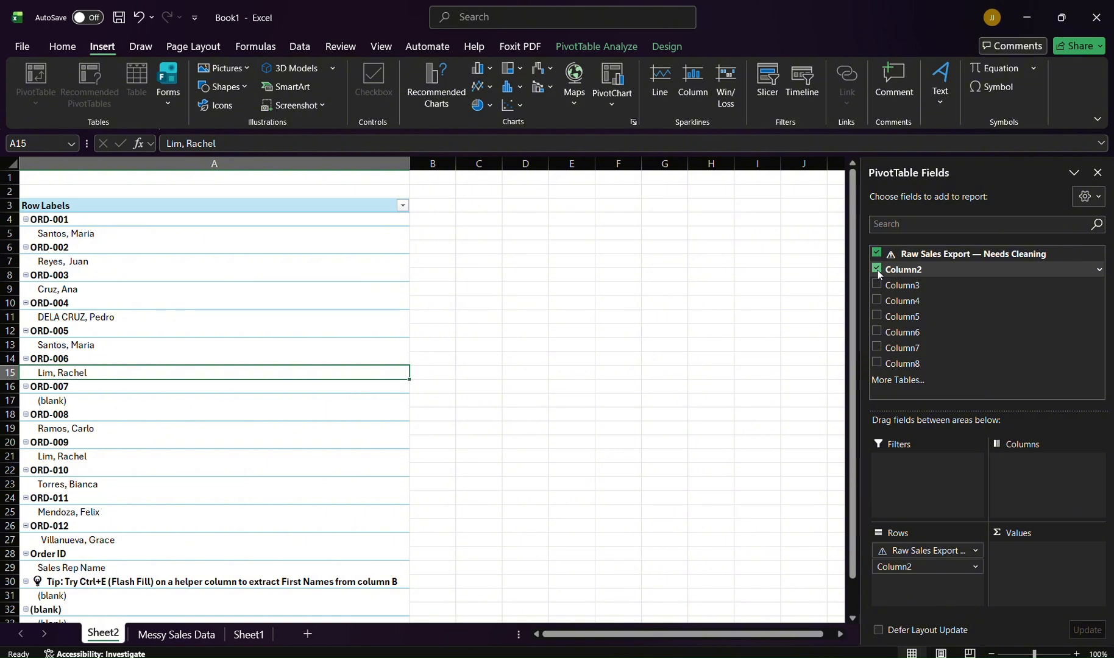
pyautogui.click(877, 270)
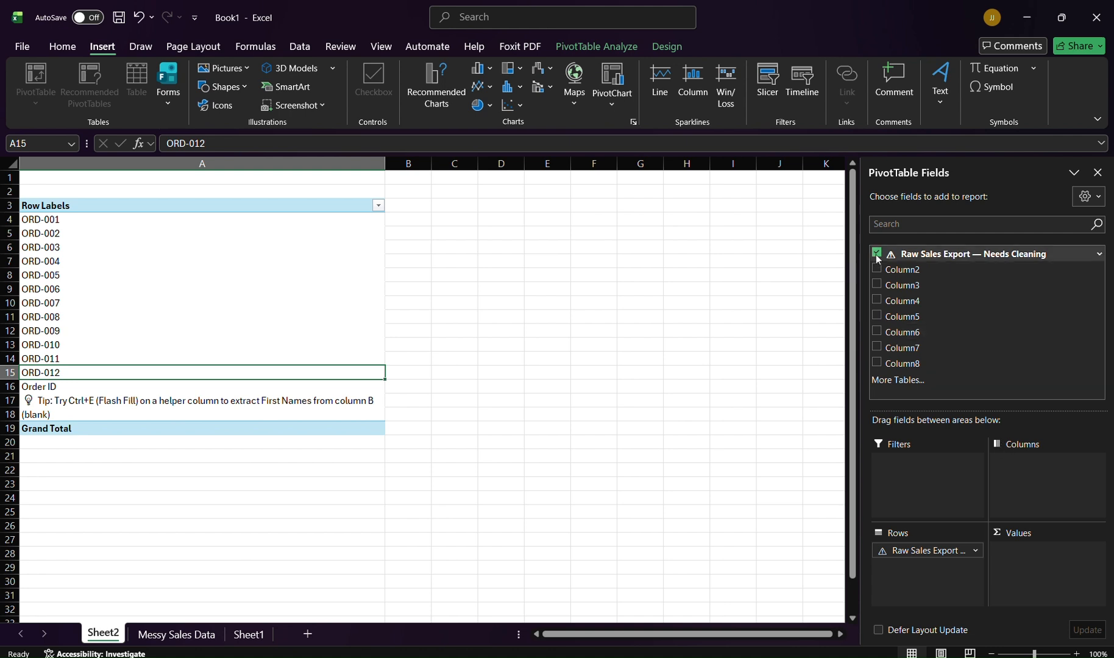
# Step: Add Column2 and Column3 to the PivotTable rows
pyautogui.moveTo(902, 270); pyautogui.dragTo(924, 578)
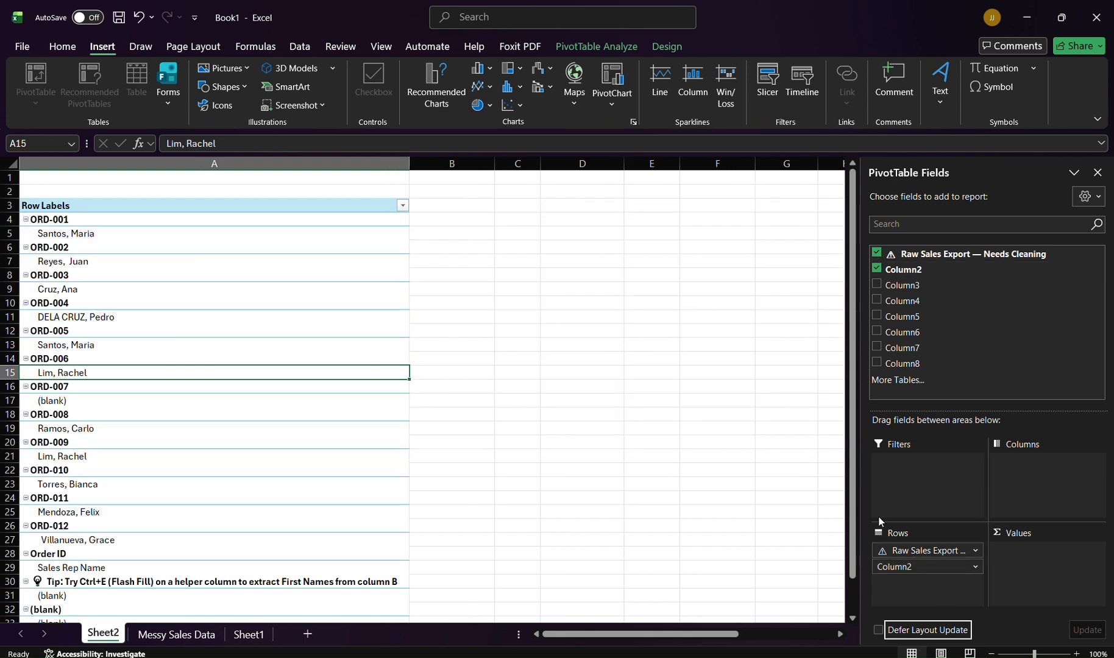
pyautogui.moveTo(908, 286); pyautogui.dragTo(922, 580)
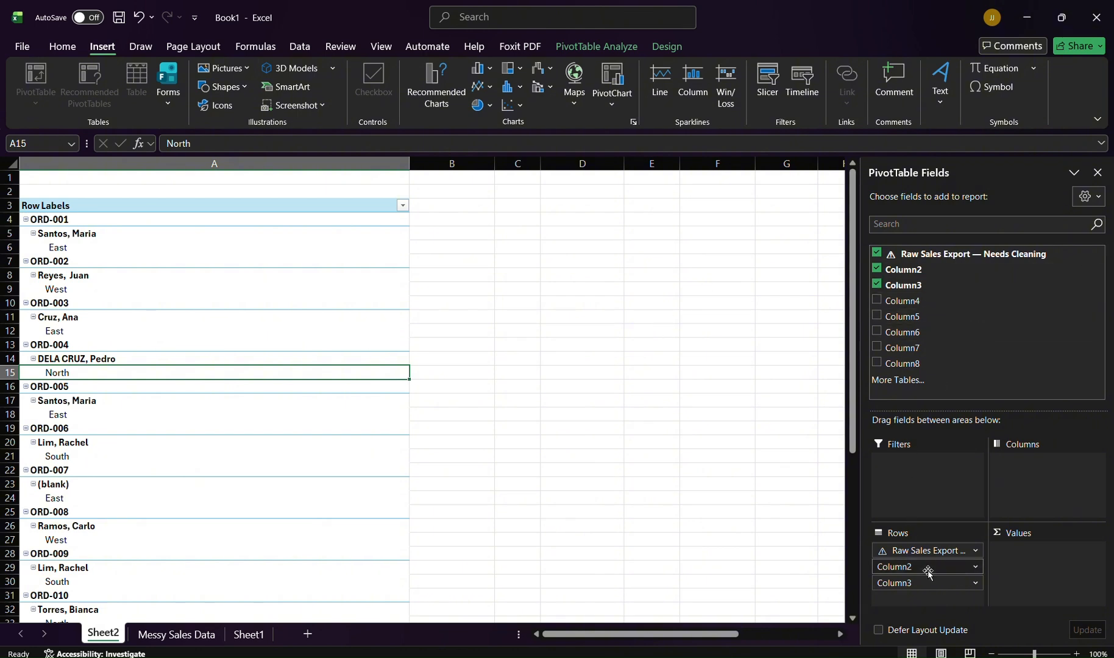
# Step: Move Column2 to the column area and back into the rows after Column3, then close the field list
pyautogui.moveTo(928, 573); pyautogui.dragTo(1023, 471)
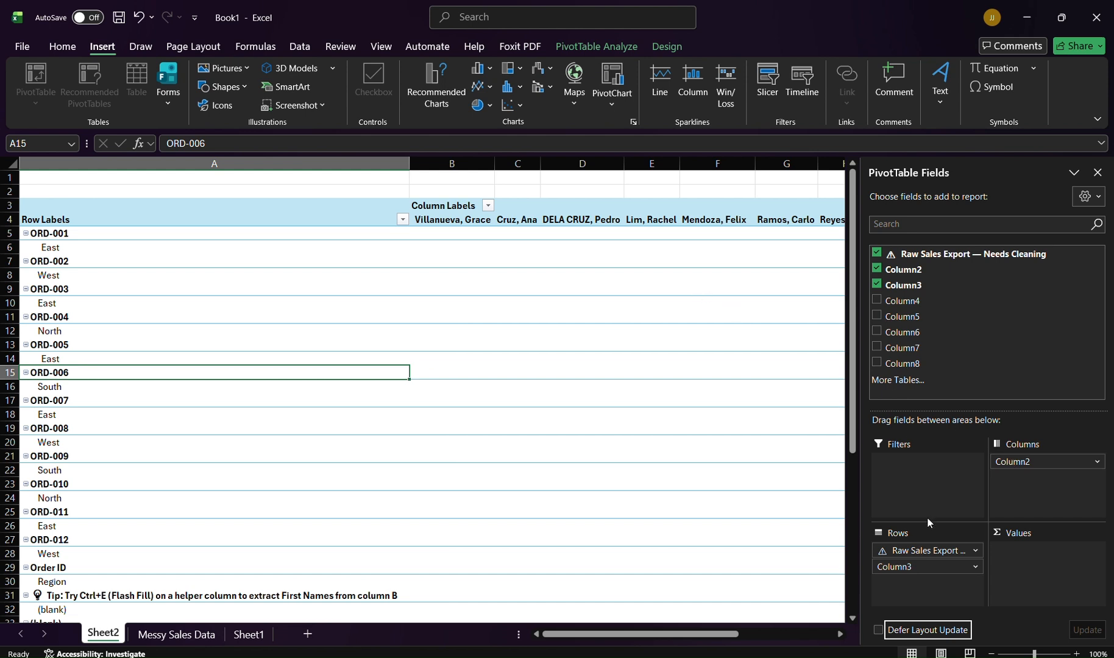
pyautogui.click(1100, 462)
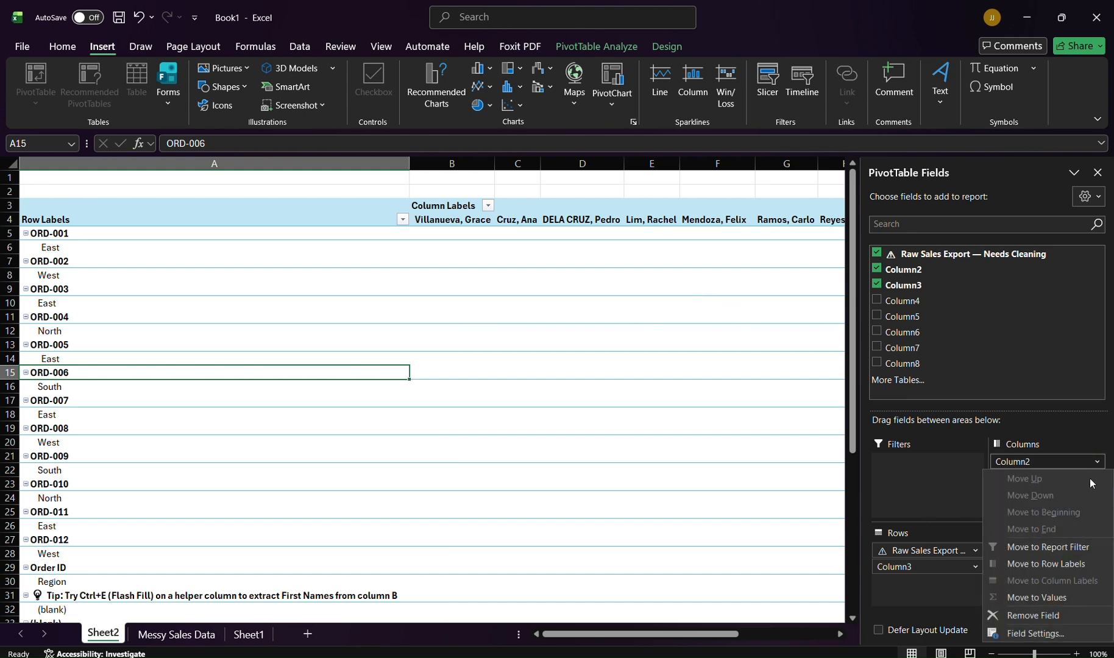
pyautogui.click(1063, 563)
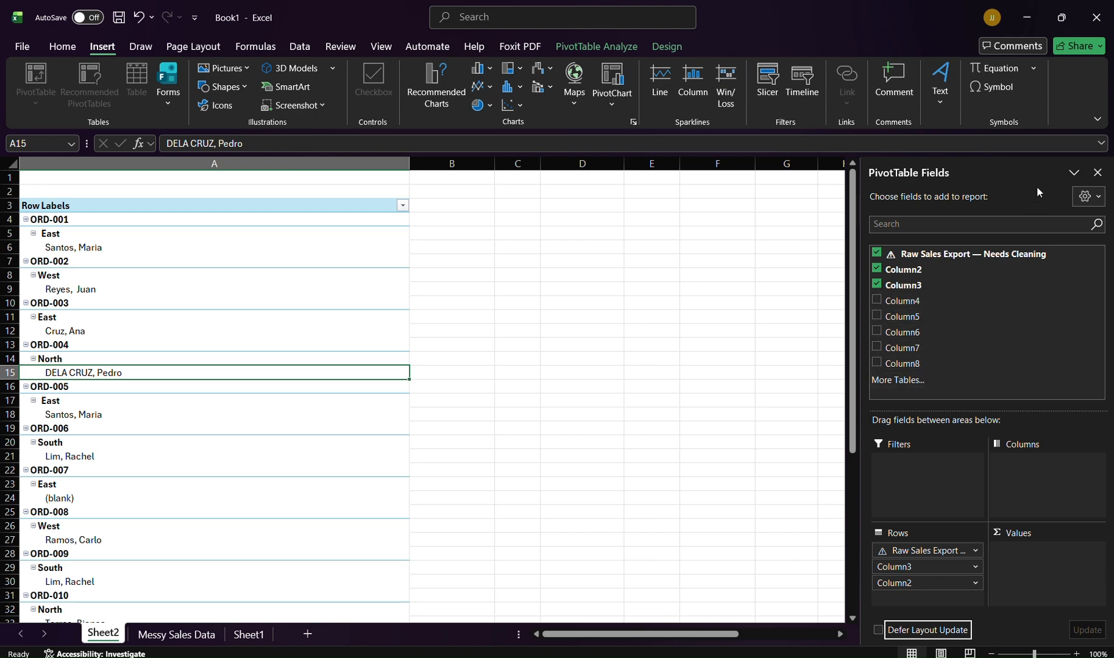
pyautogui.click(1096, 175)
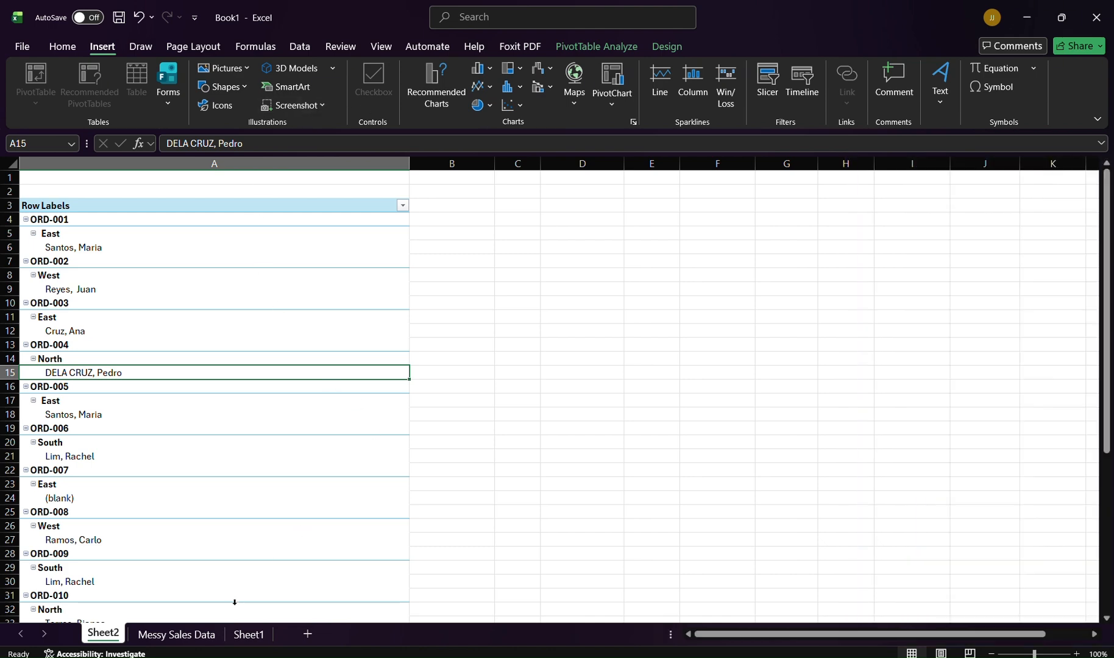
# Step: On the Messy Sales Data sheet, insert the recommended Clustered Bar chart and move it beside the sales table
pyautogui.click(194, 637)
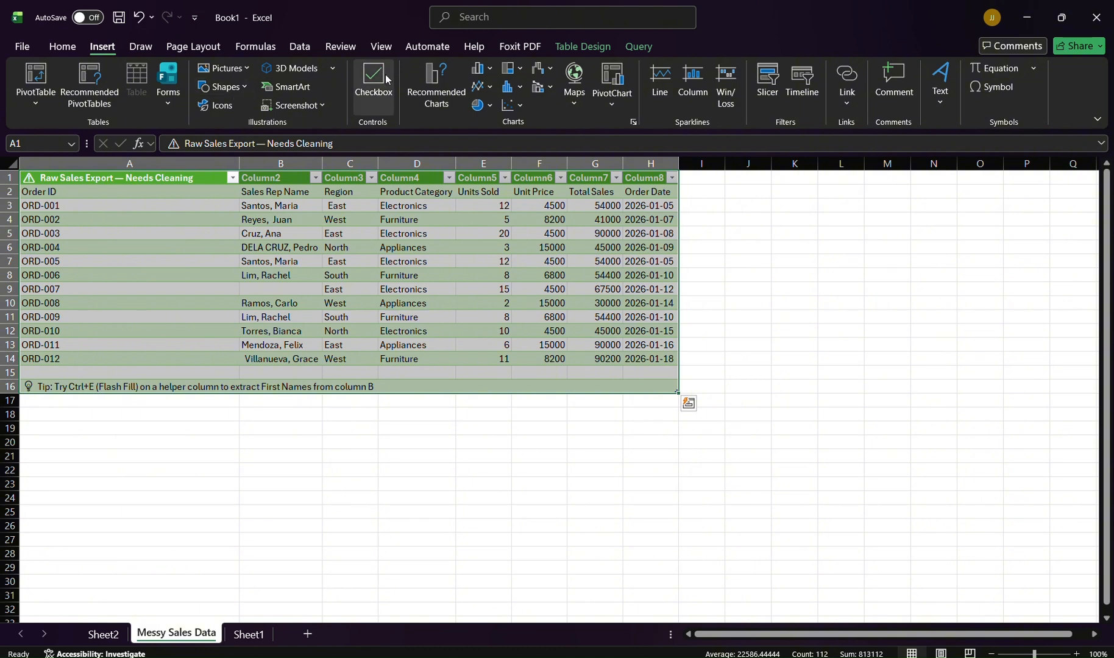
pyautogui.click(437, 85)
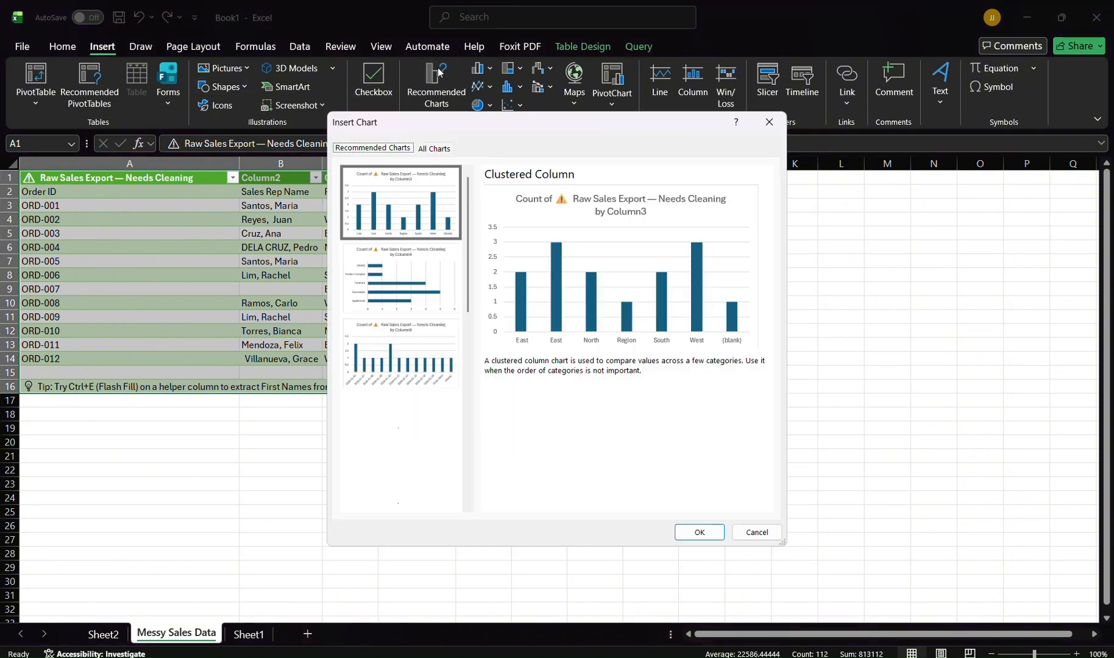
pyautogui.click(456, 420)
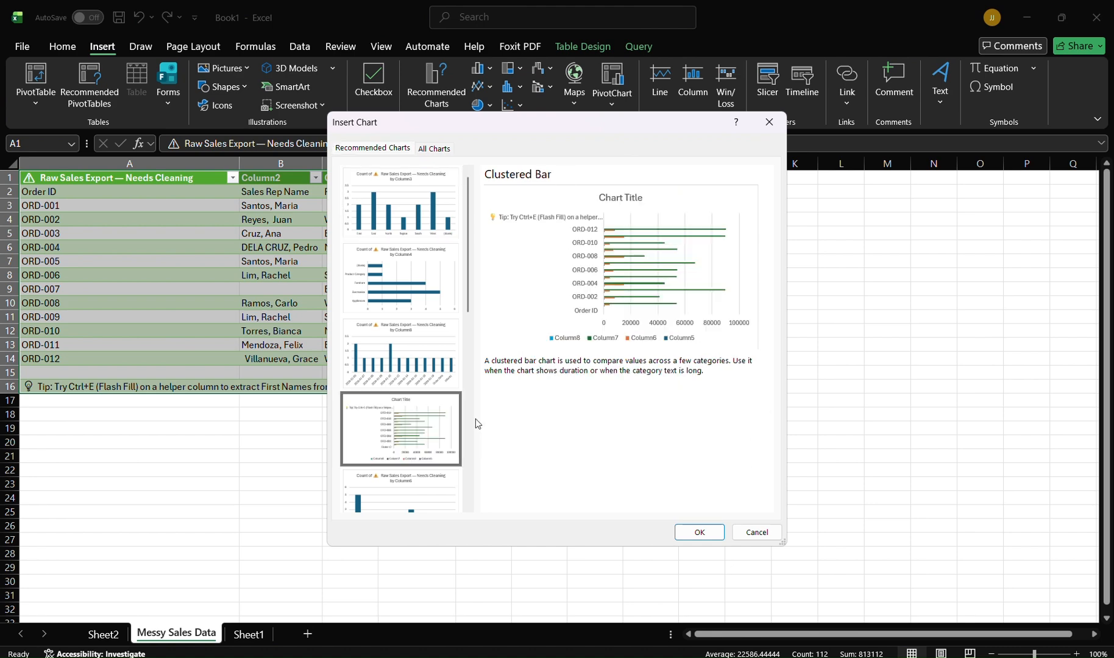
pyautogui.click(701, 530)
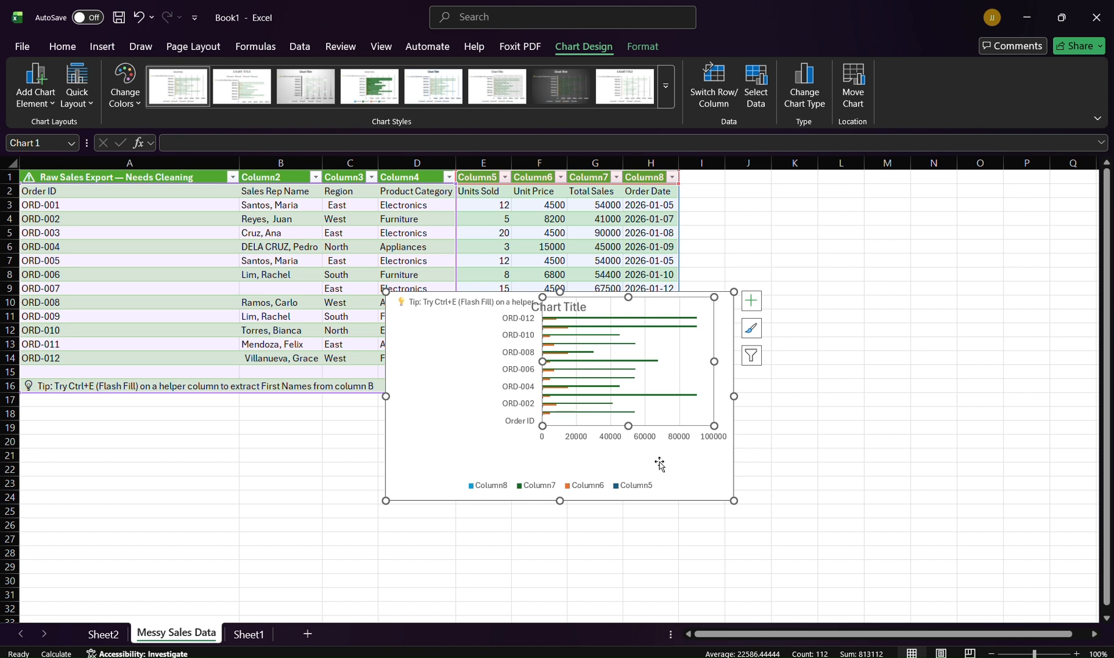
pyautogui.moveTo(719, 430); pyautogui.dragTo(1045, 251)
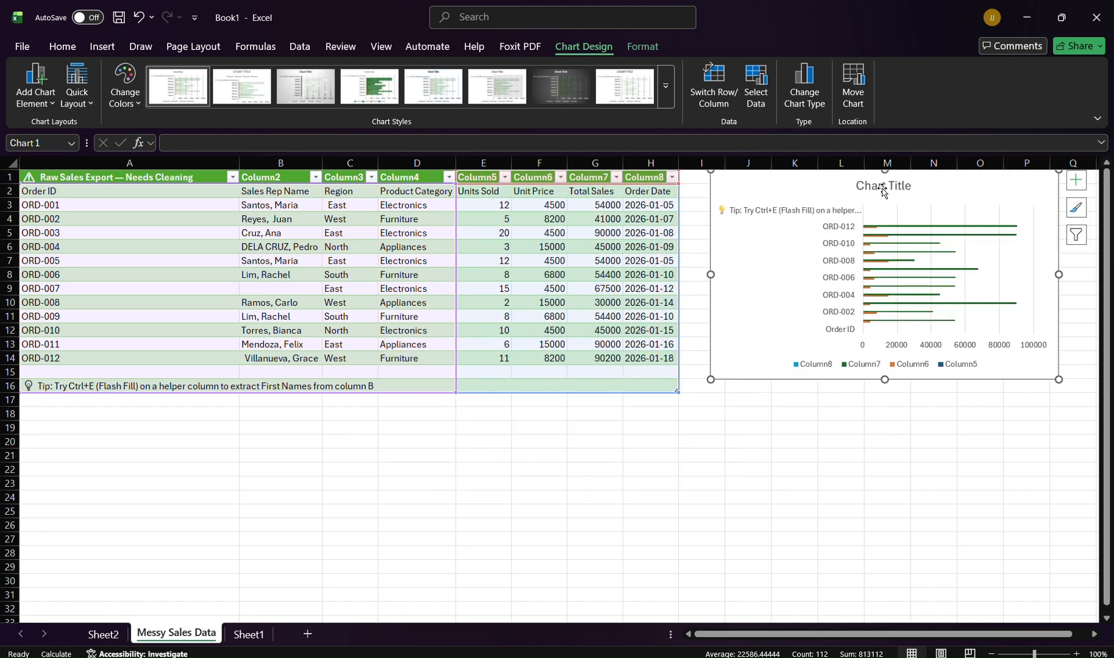
pyautogui.click(103, 634)
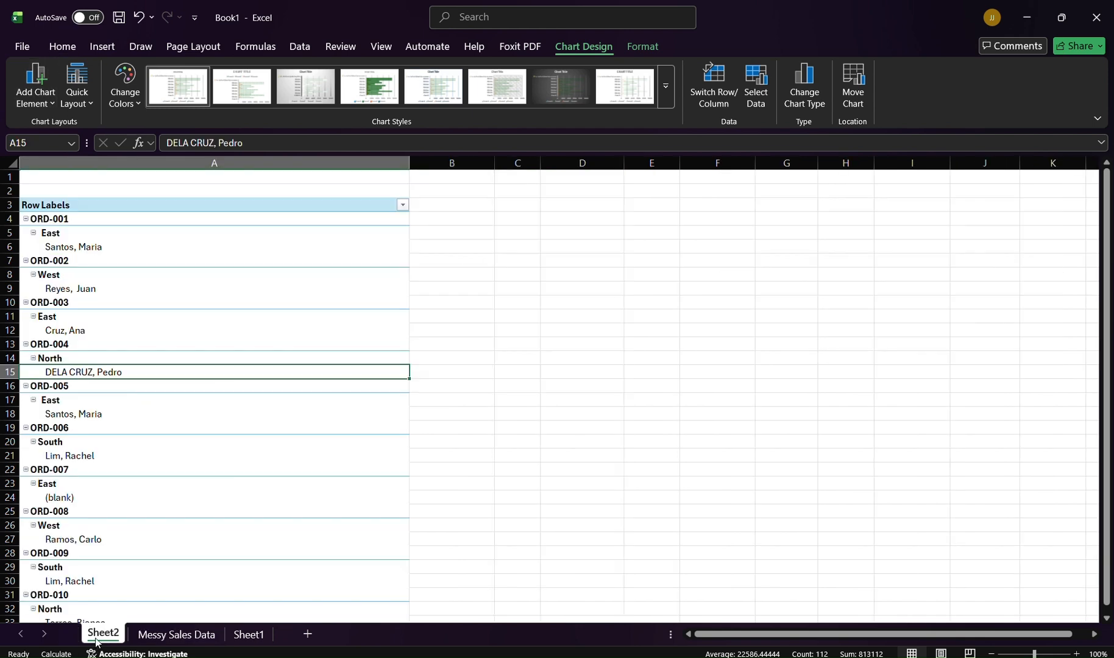
pyautogui.click(239, 309)
pyautogui.click(141, 259)
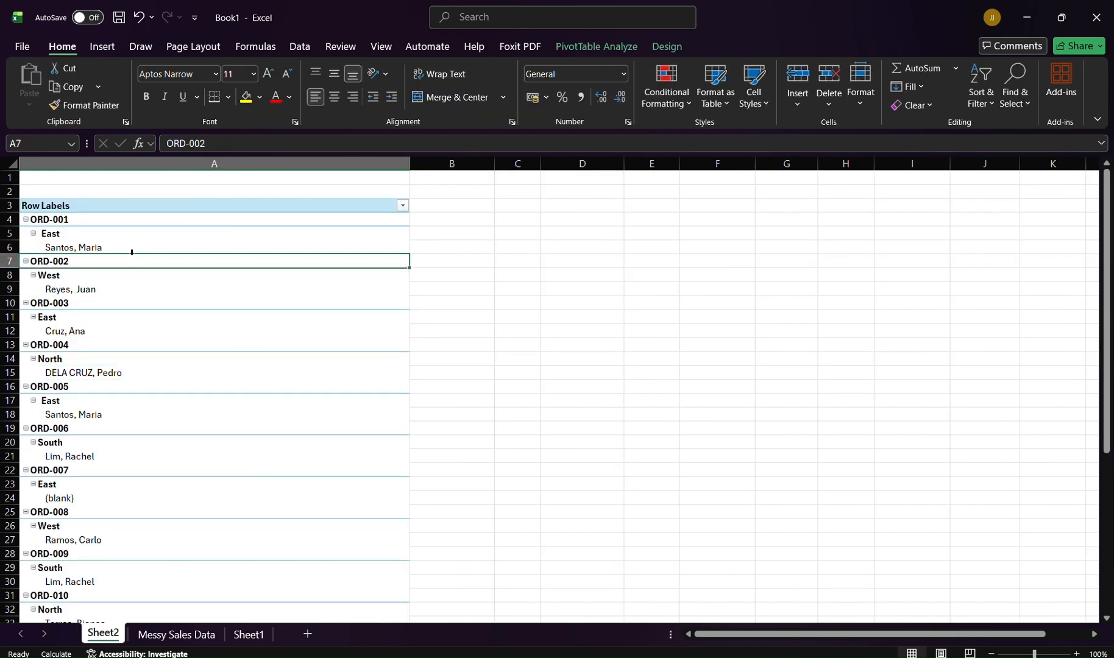
pyautogui.click(66, 214)
pyautogui.click(74, 205)
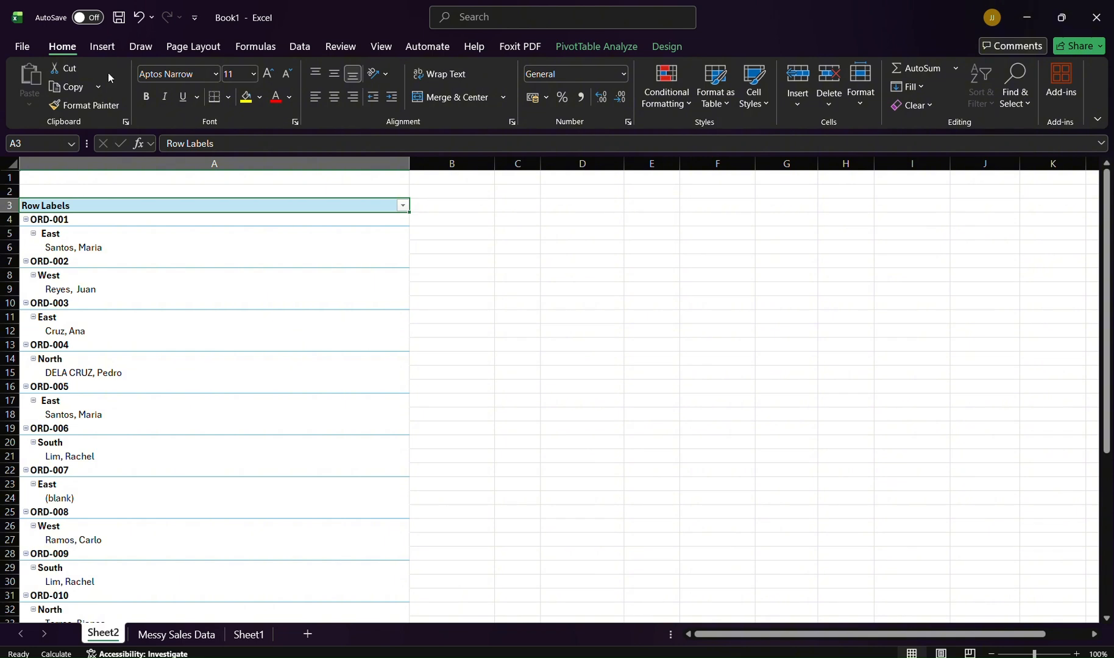
# Step: Insert a blank PivotTable on a new worksheet through Recommended PivotTables
pyautogui.click(102, 47)
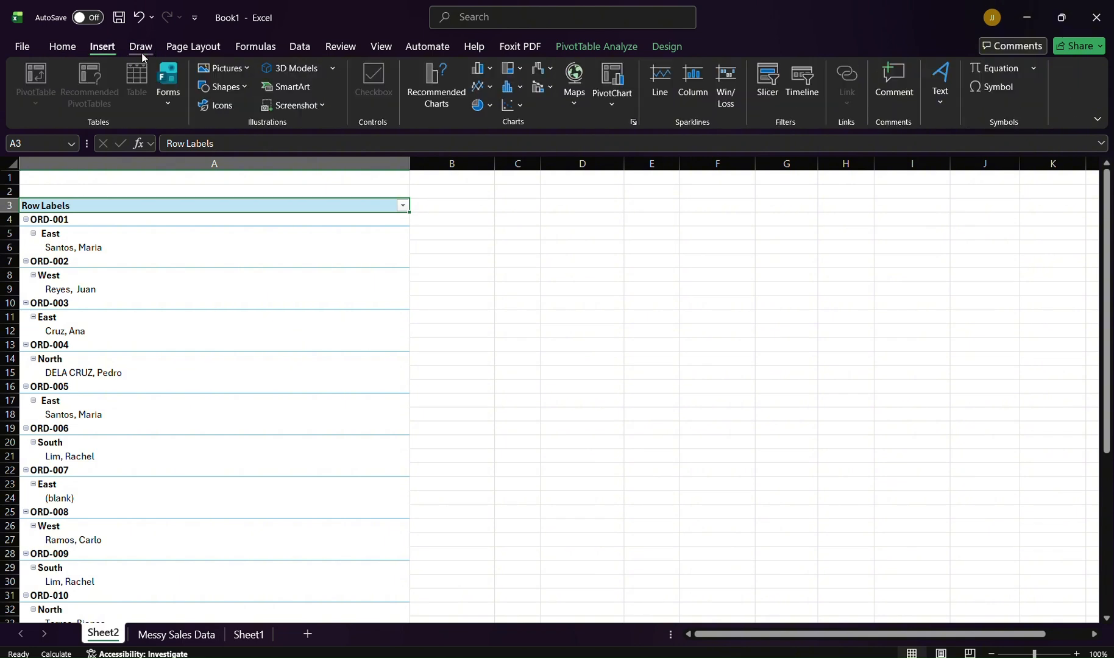
pyautogui.click(169, 246)
pyautogui.click(474, 244)
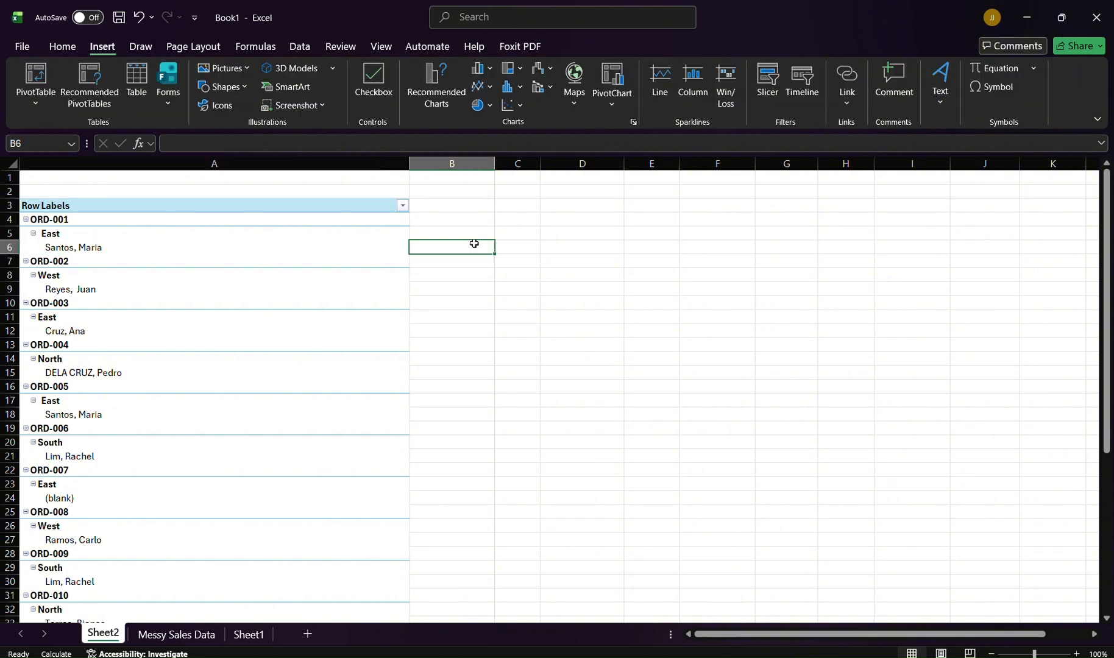
pyautogui.click(48, 81)
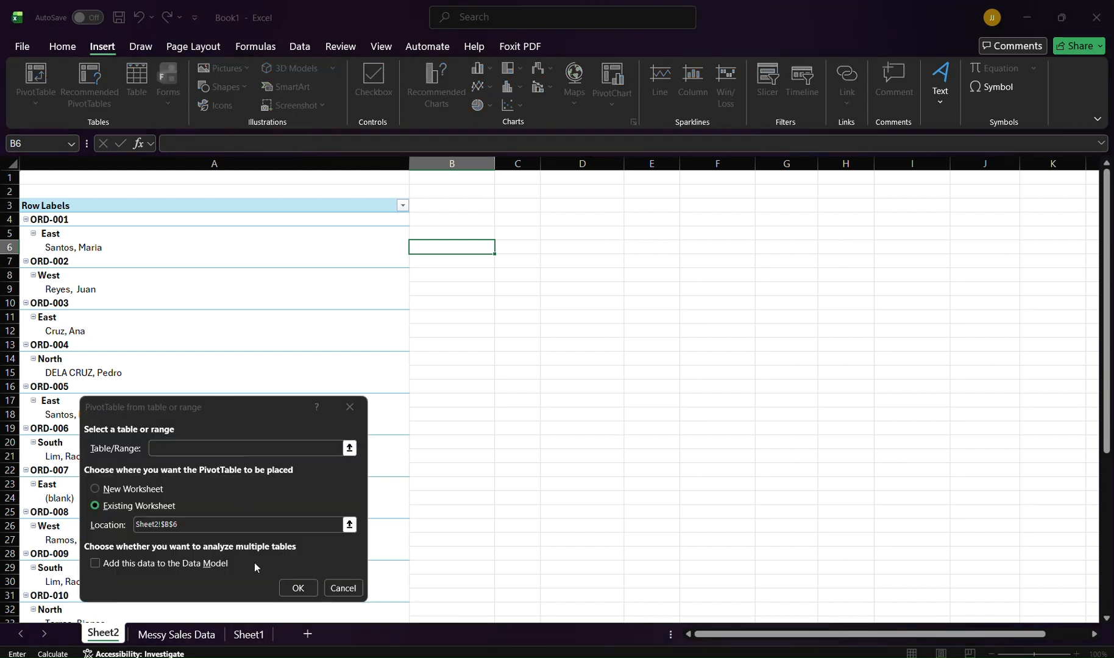
pyautogui.click(343, 588)
pyautogui.click(64, 103)
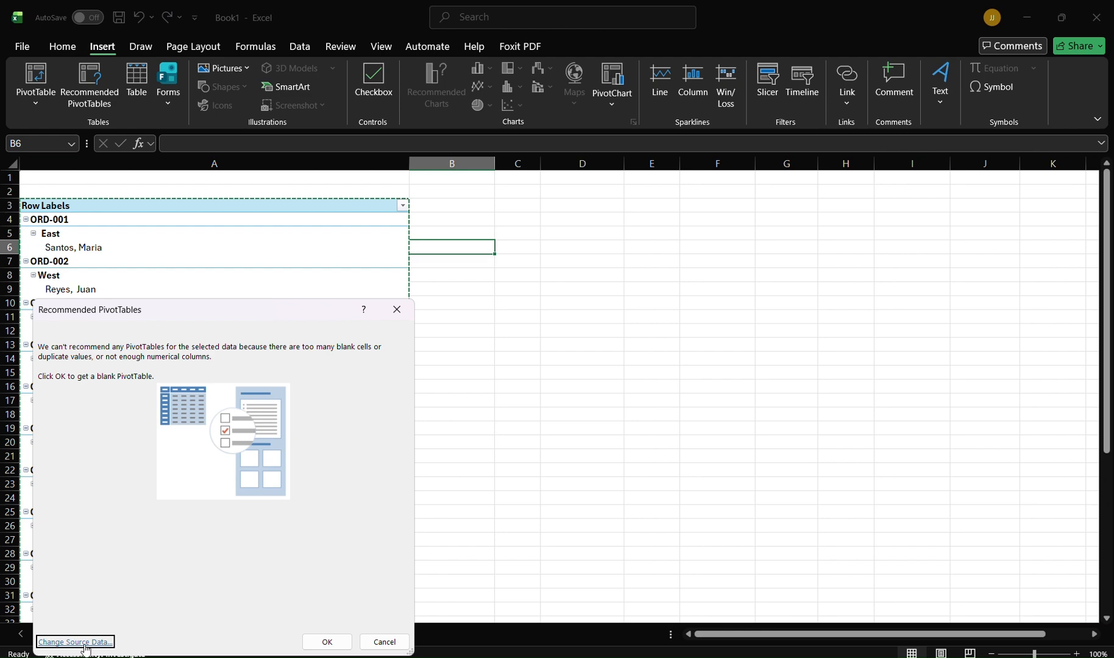
pyautogui.click(324, 642)
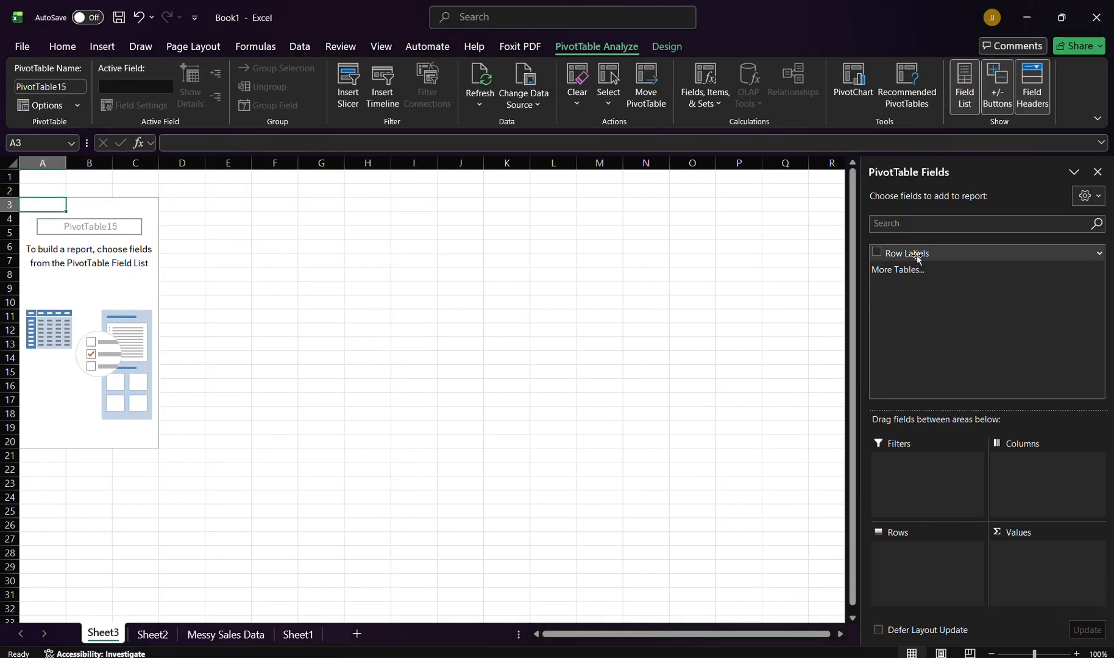
# Step: From the Messy Sales Data table, insert the first recommended PivotTable counting entries by Column4 on a new sheet
pyautogui.click(152, 634)
pyautogui.click(211, 634)
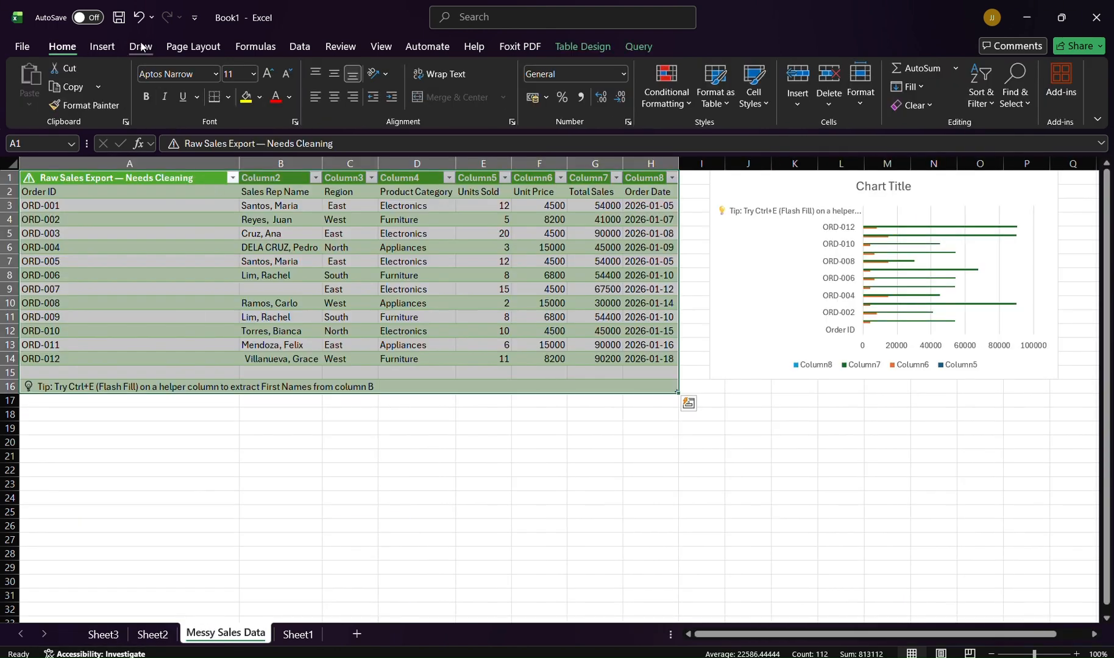
pyautogui.click(102, 48)
pyautogui.click(92, 100)
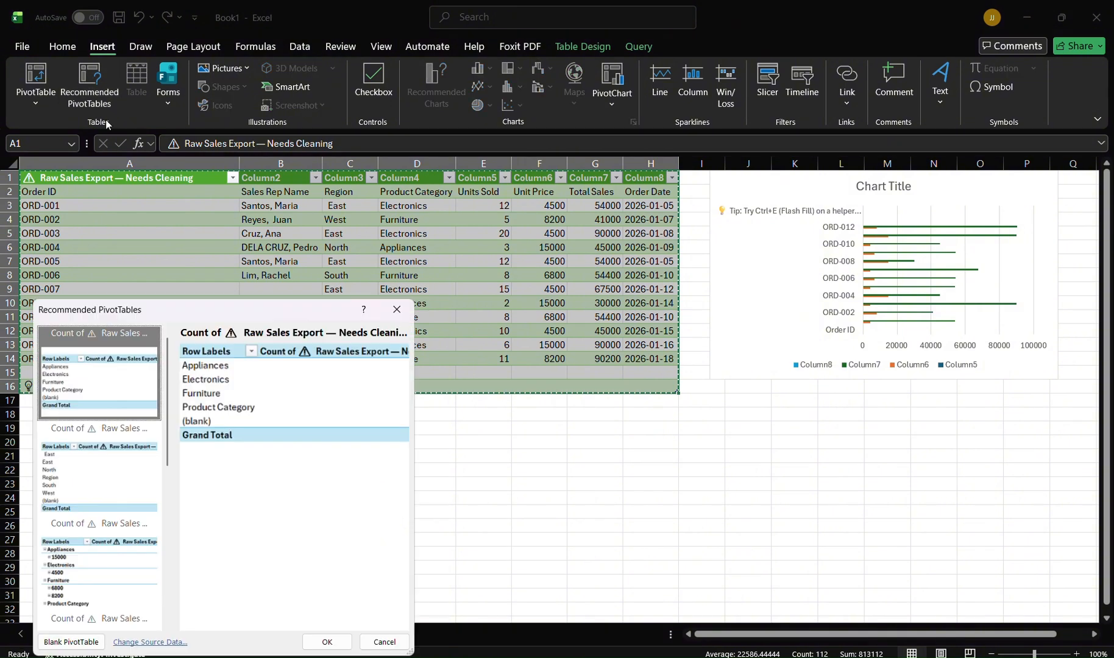
pyautogui.click(326, 645)
pyautogui.click(279, 325)
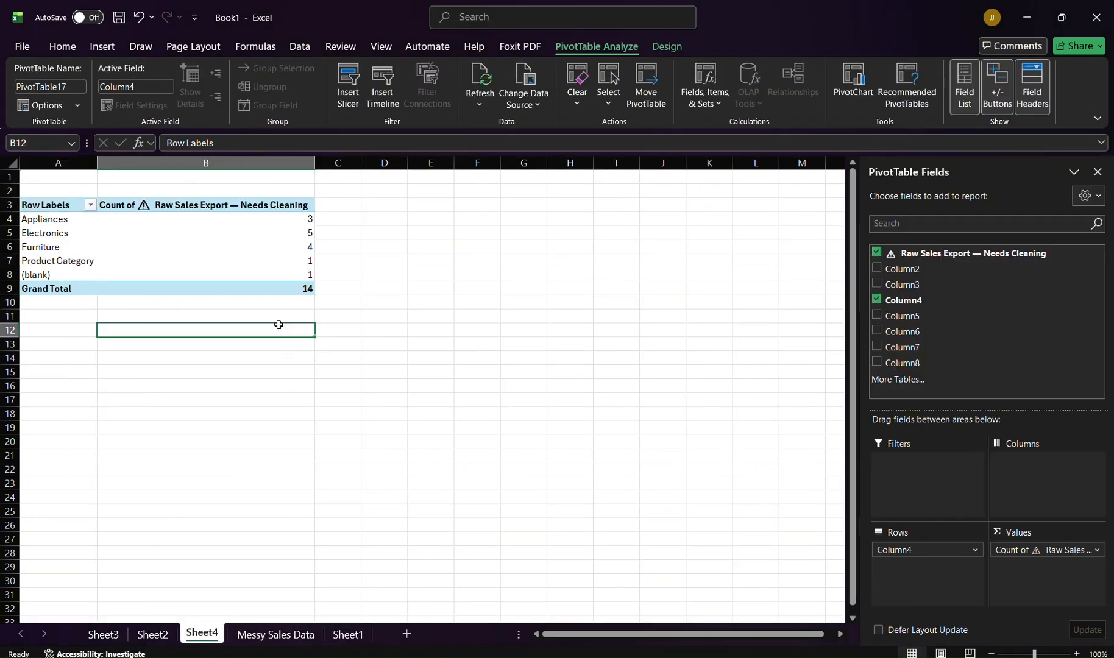
pyautogui.click(286, 232)
pyautogui.click(289, 302)
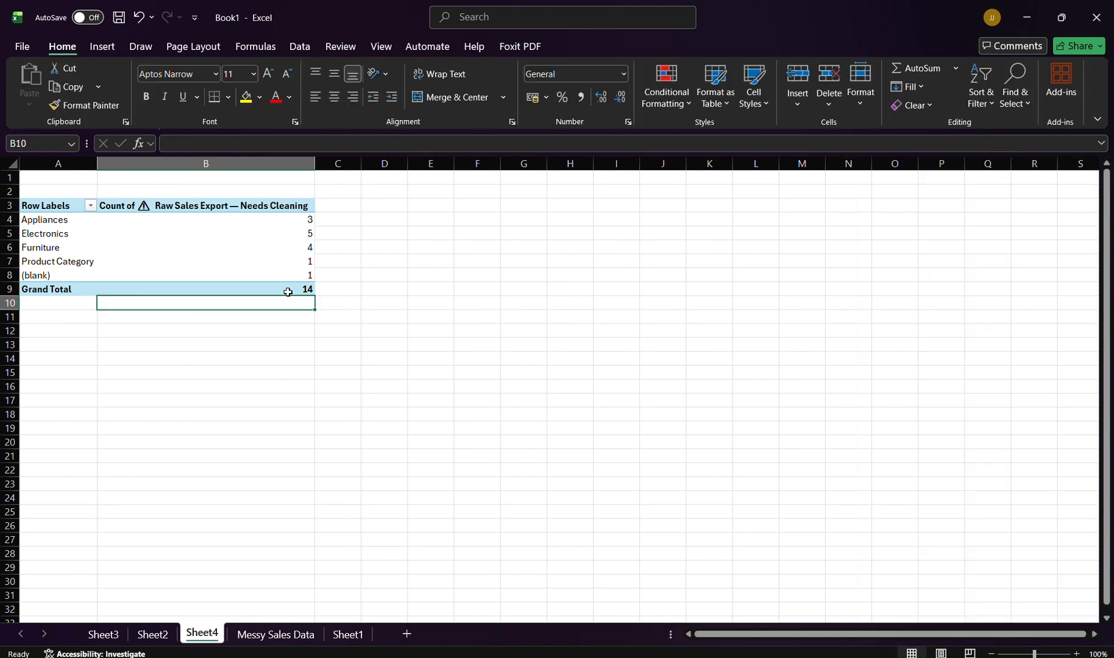
pyautogui.click(428, 48)
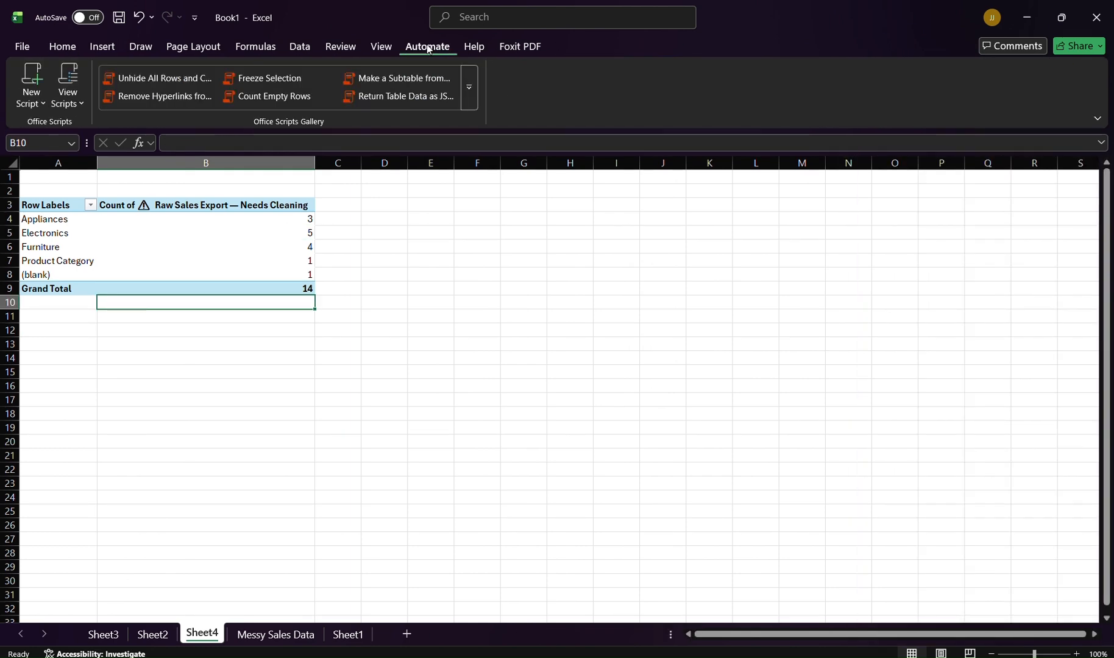
# Step: Insert the recommended column PivotChart for the Column4 PivotTable and move it below the table
pyautogui.click(154, 52)
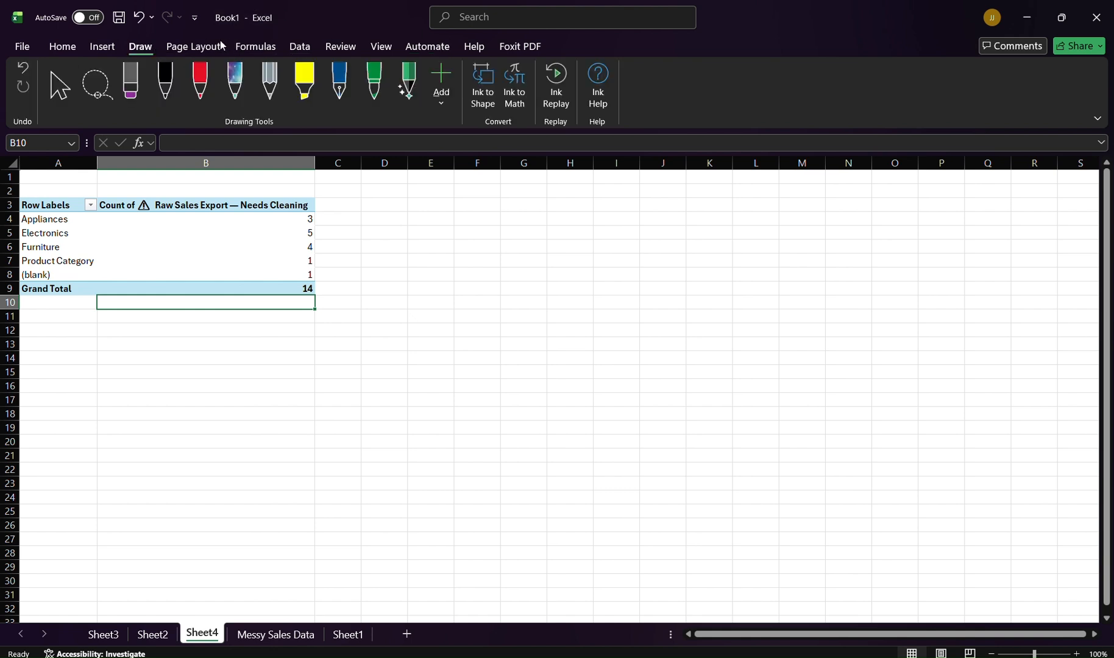
pyautogui.click(101, 45)
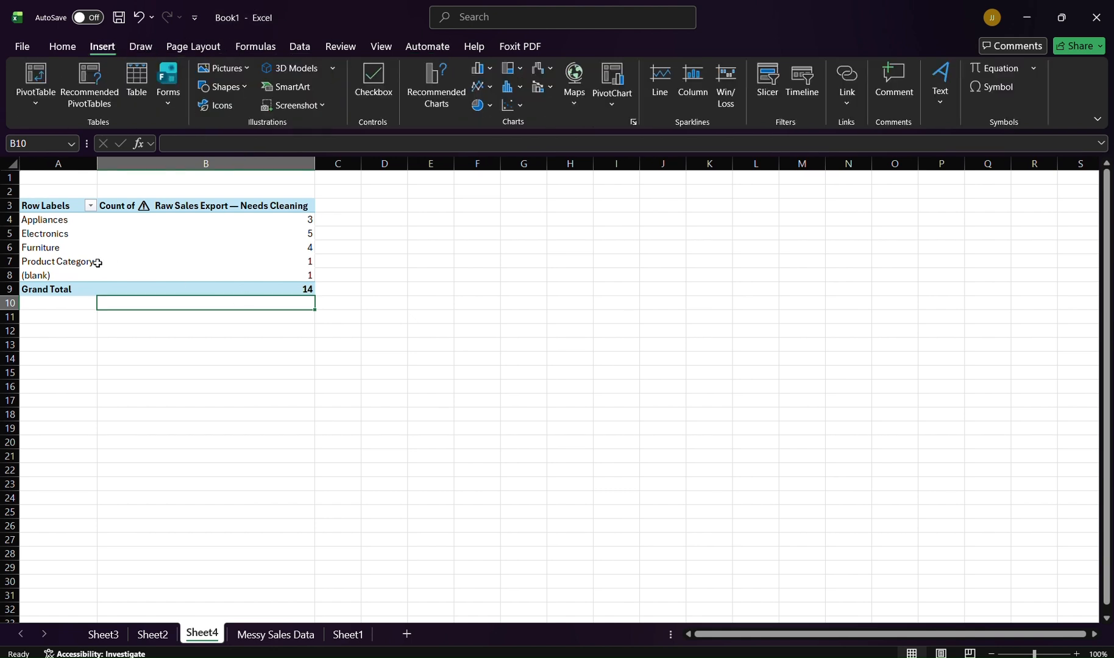
pyautogui.moveTo(25, 199); pyautogui.dragTo(226, 284)
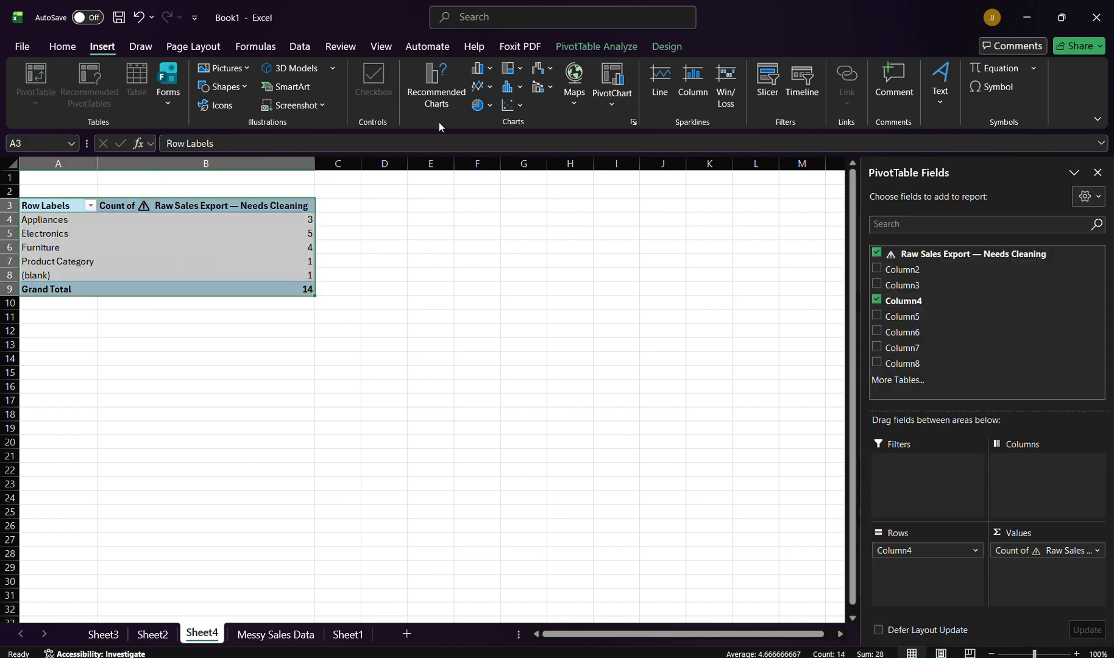
pyautogui.click(445, 106)
pyautogui.moveTo(487, 265)
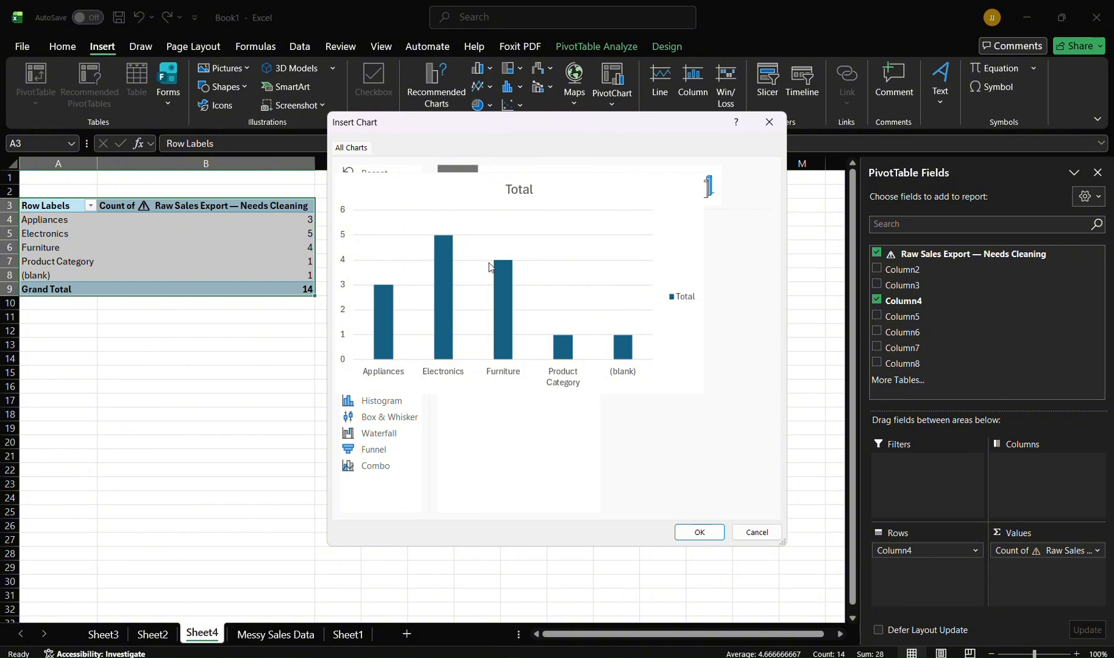
pyautogui.click(706, 532)
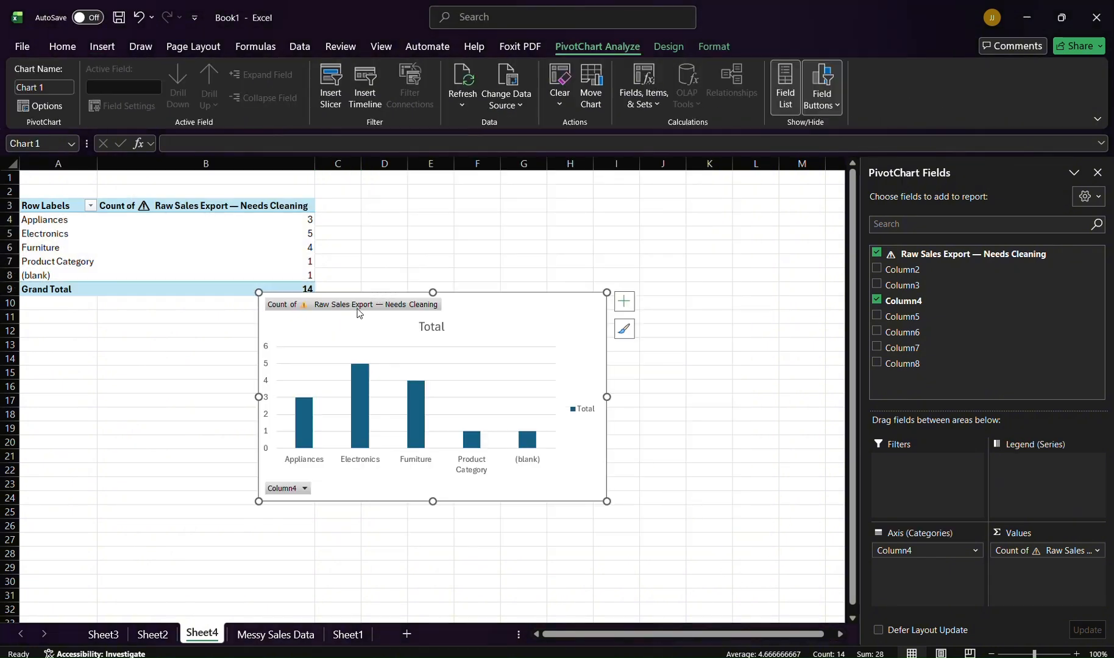
pyautogui.click(350, 389)
pyautogui.moveTo(487, 318); pyautogui.dragTo(306, 341)
# Step: Enable the Developer tab in the ribbon customization options
pyautogui.click(22, 46)
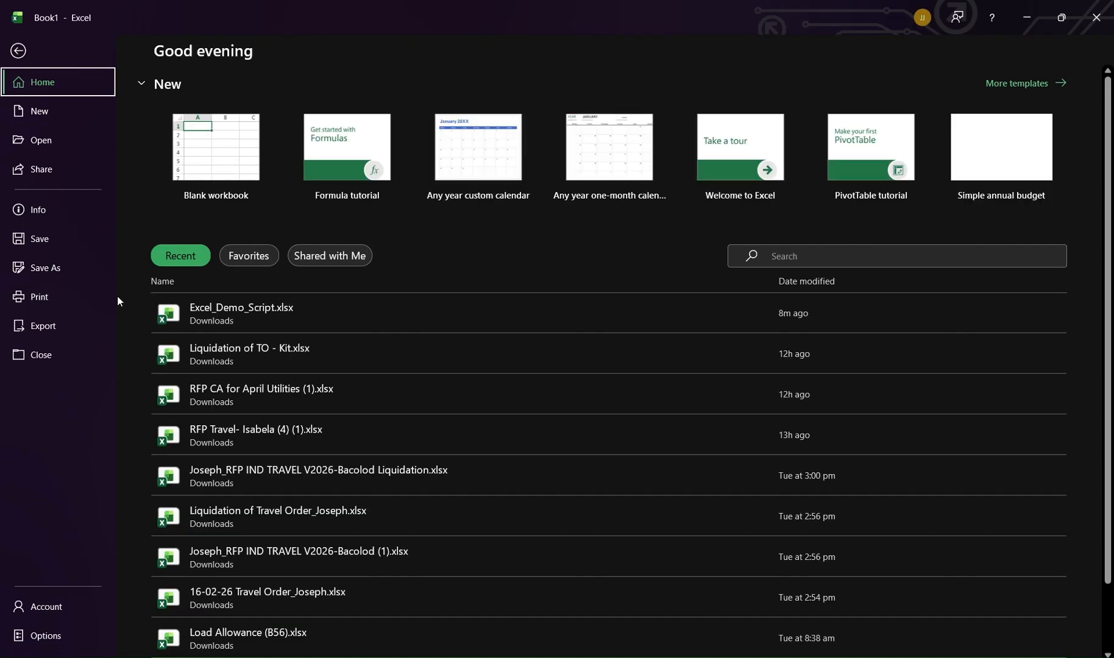
pyautogui.click(83, 636)
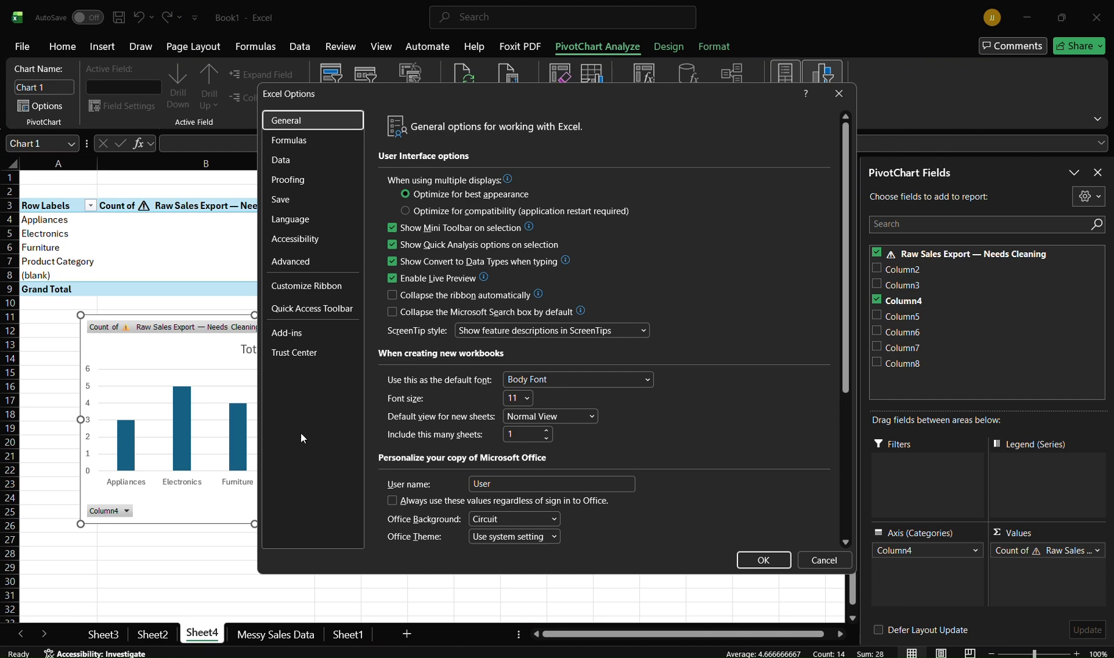
pyautogui.click(310, 289)
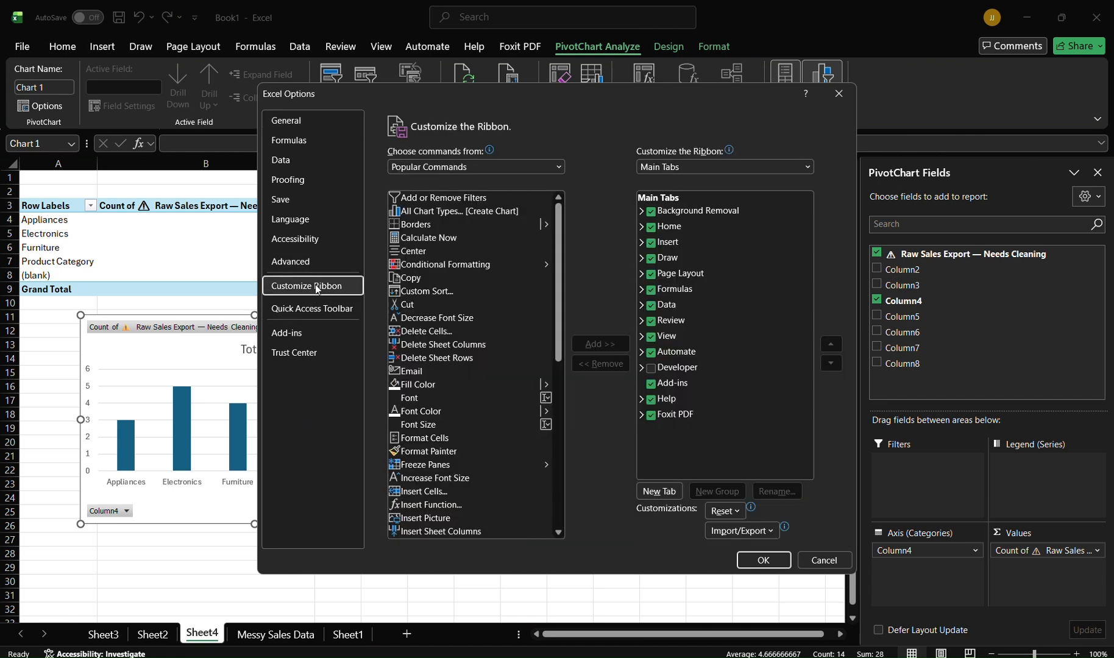
pyautogui.click(651, 368)
pyautogui.click(763, 560)
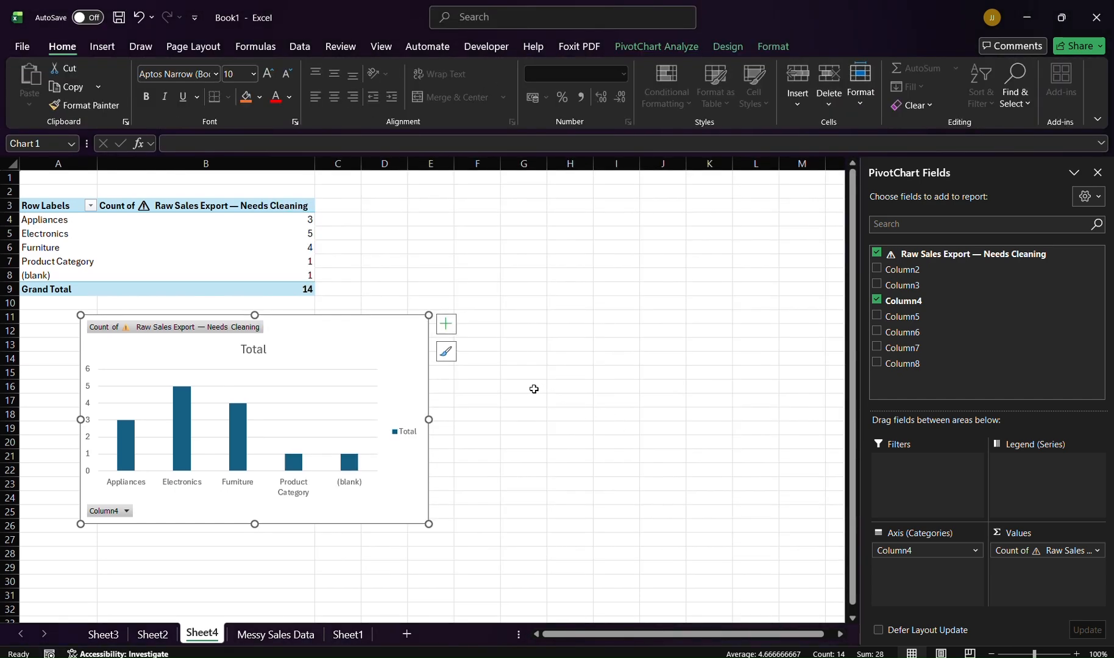
# Step: Record a macro named Macro1 in this workbook while selecting a few cells, then stop recording
pyautogui.click(466, 55)
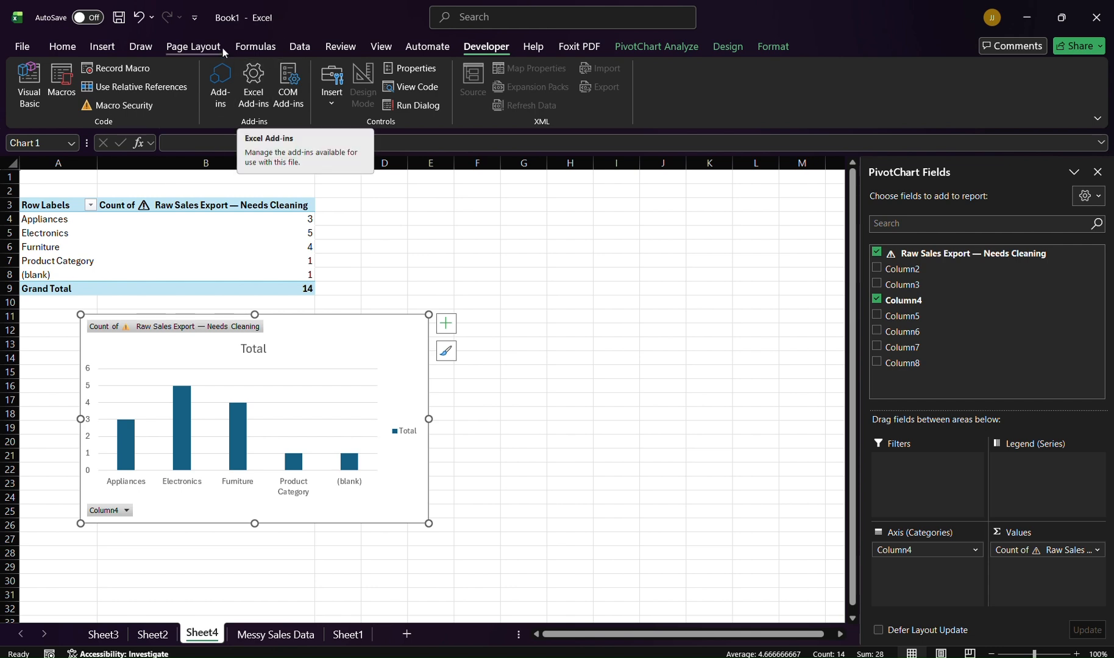
pyautogui.click(119, 74)
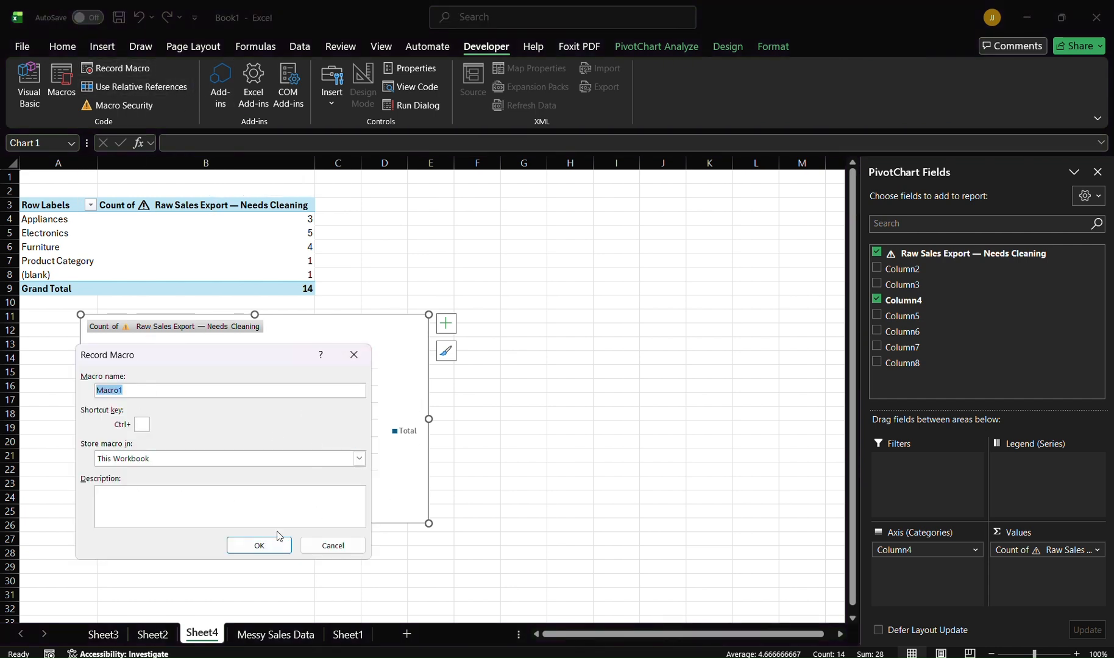
pyautogui.click(250, 557)
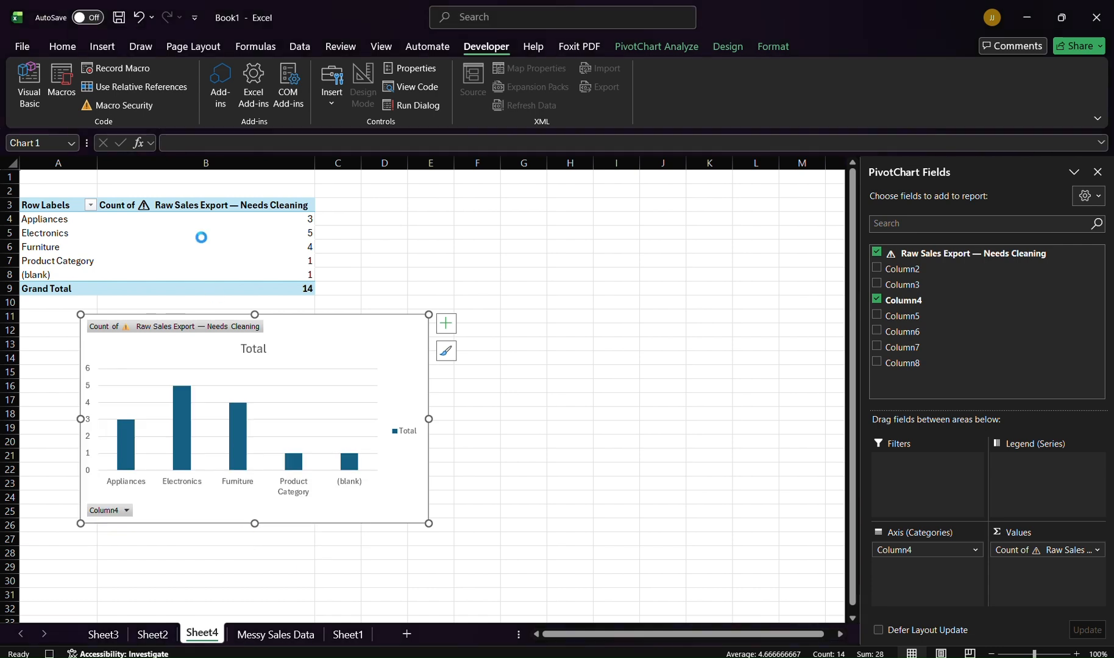
pyautogui.click(255, 265)
pyautogui.click(424, 232)
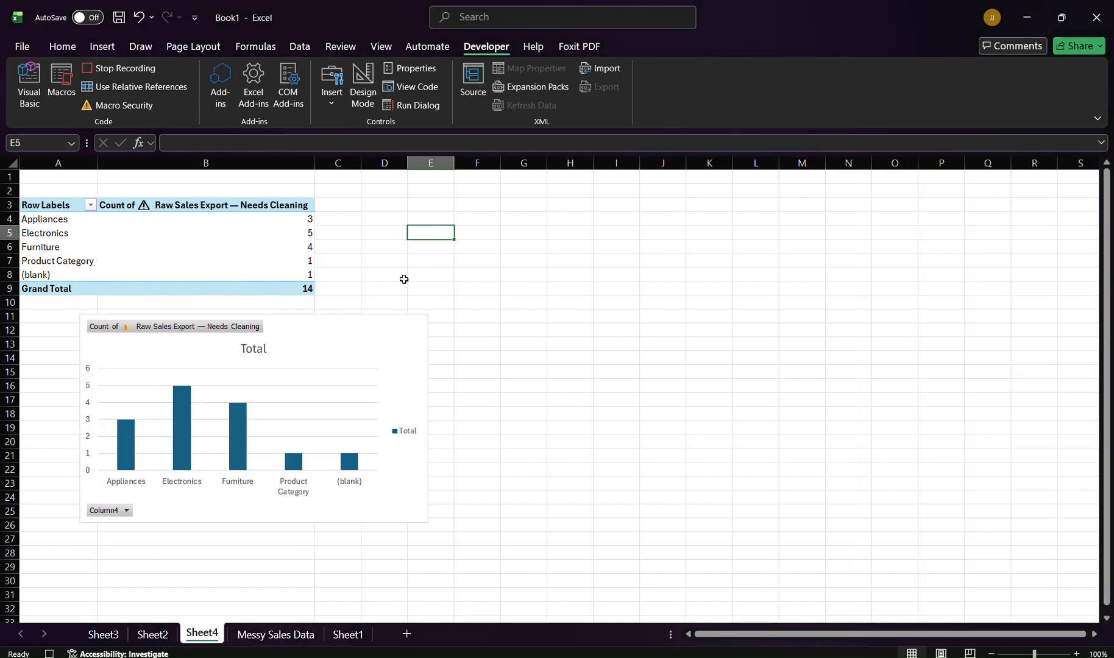
pyautogui.click(398, 319)
pyautogui.click(387, 247)
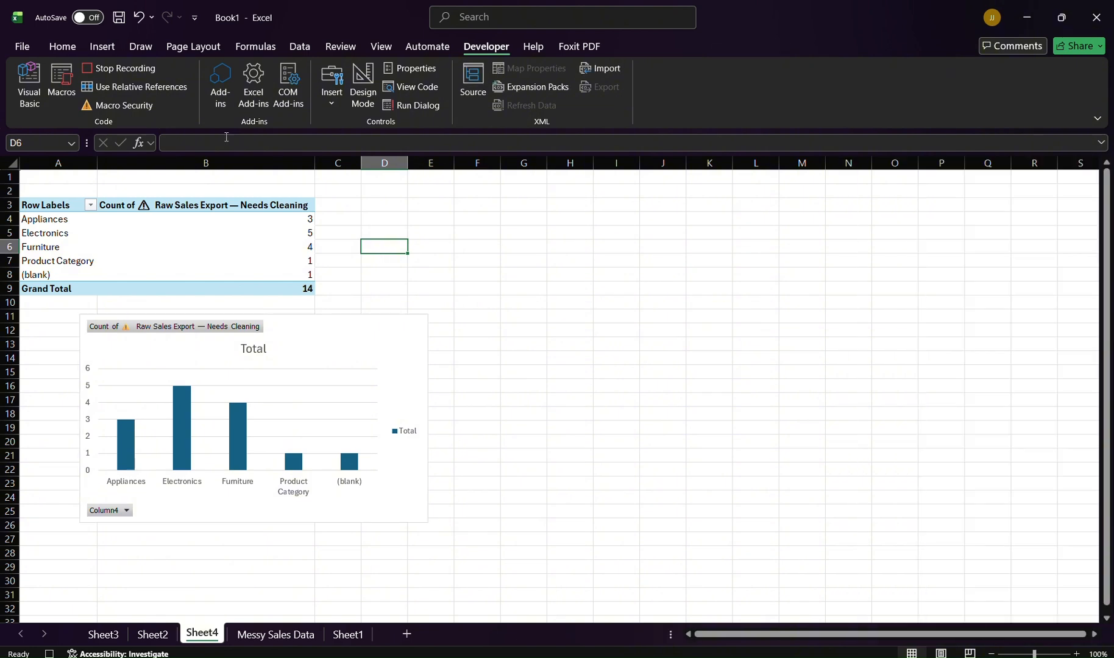
pyautogui.click(119, 70)
# Step: Try adding Column2 and Column3 to the PivotTable rows, then undo both additions
pyautogui.click(266, 640)
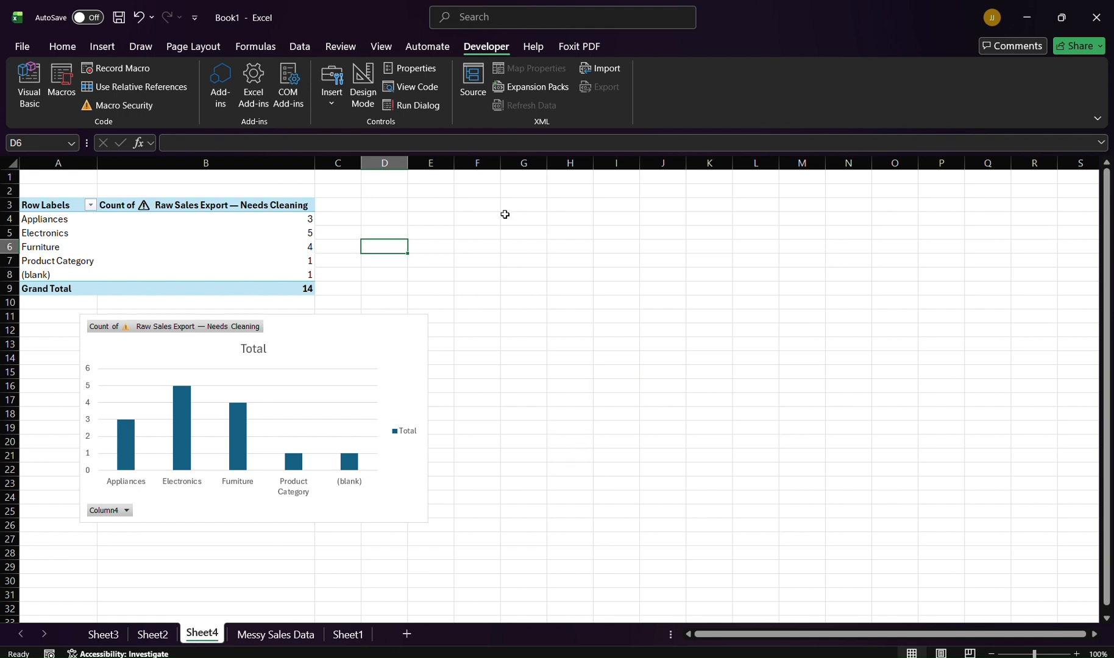
pyautogui.click(169, 234)
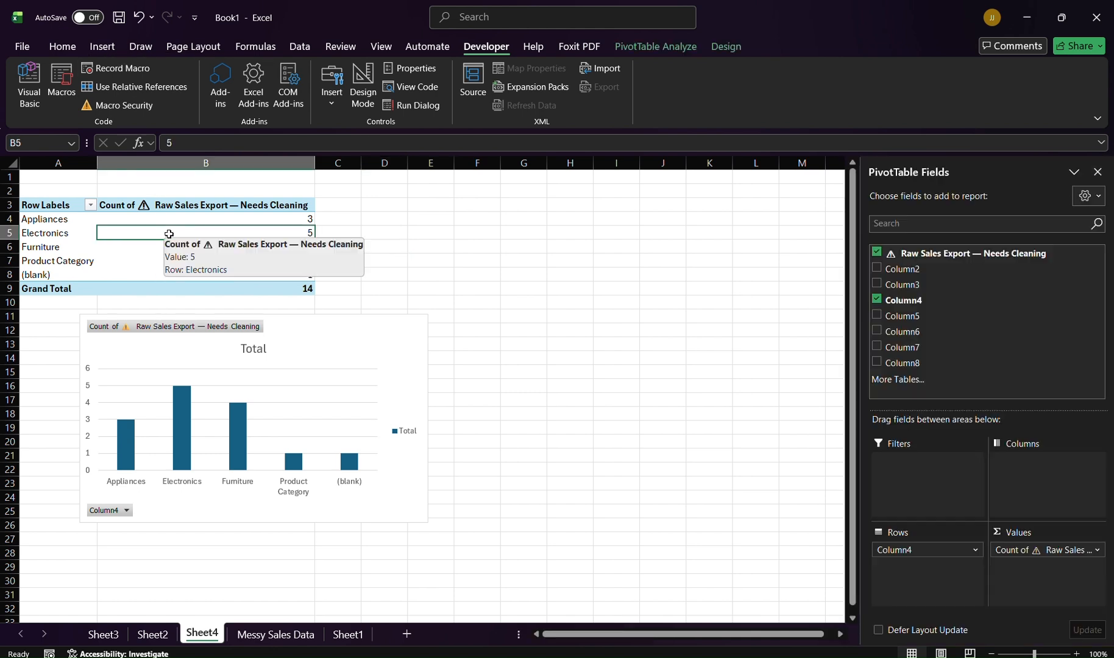
pyautogui.click(877, 268)
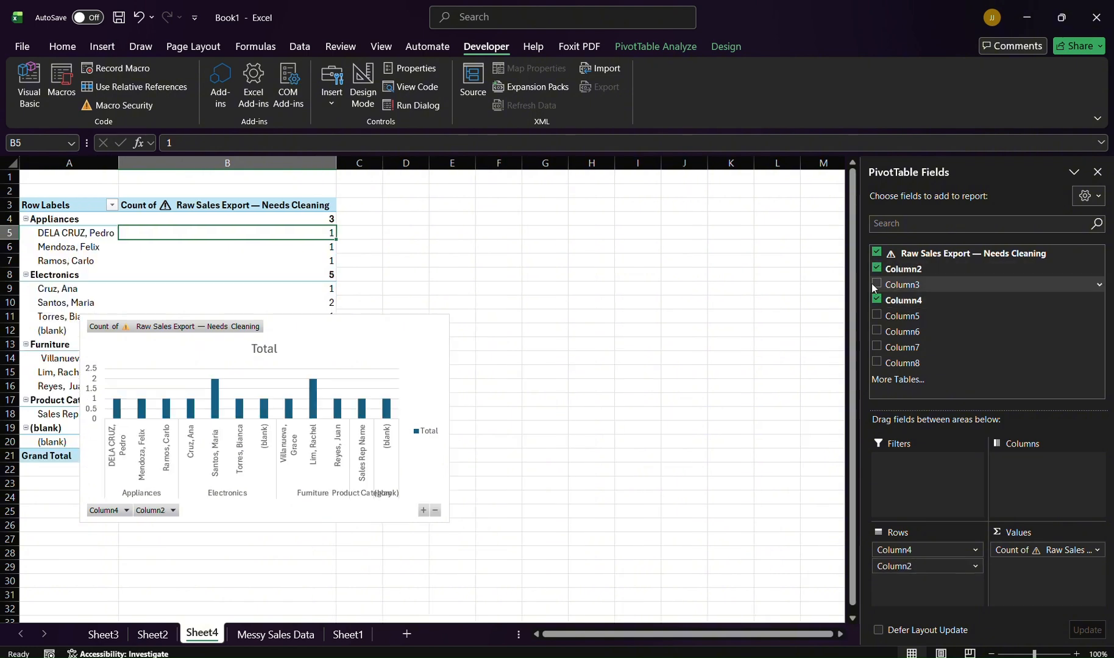
pyautogui.click(877, 285)
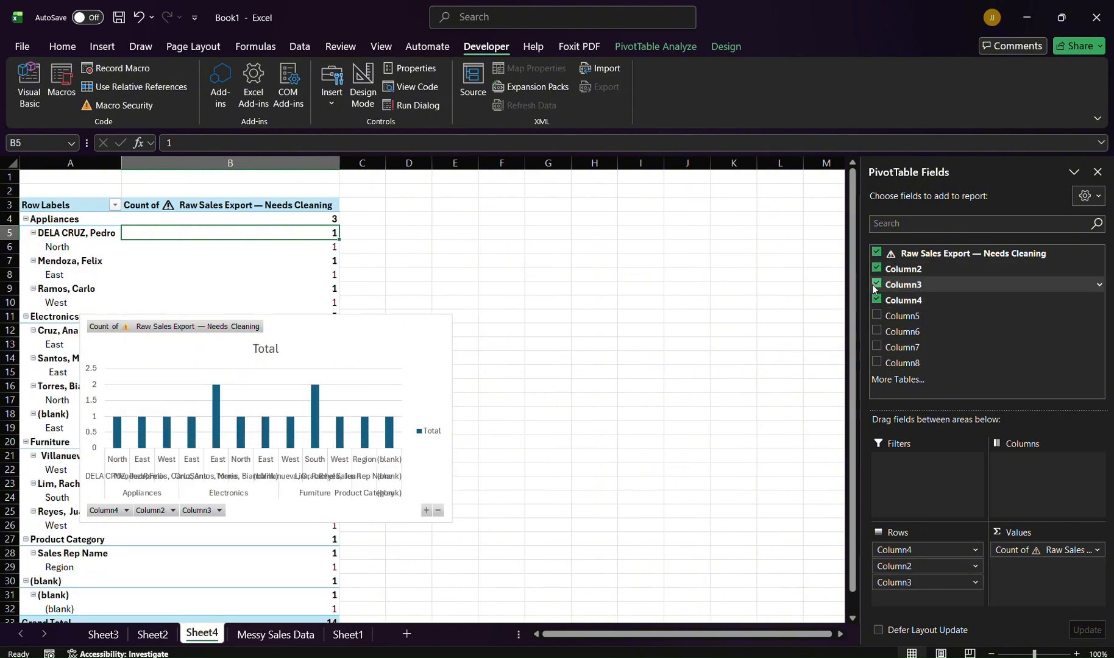
pyautogui.hotkey('ctrl', 'z')
pyautogui.hotkey('ctrl', 'z')
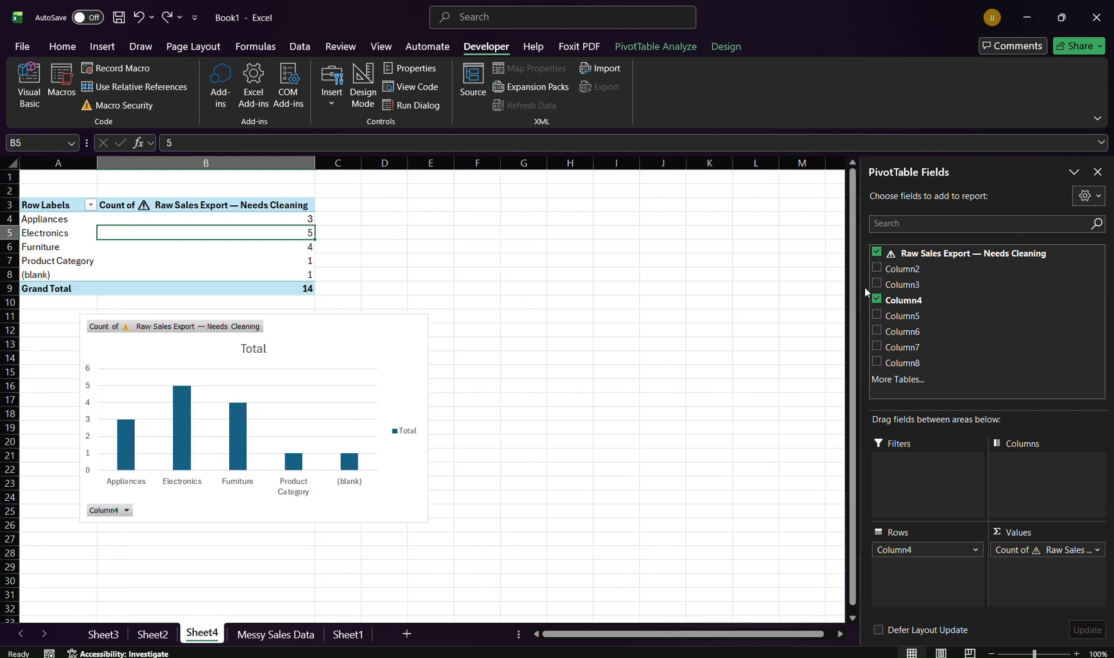
# Step: Move the PivotChart beside the PivotTable
pyautogui.moveTo(379, 341)
pyautogui.mouseDown()
pyautogui.moveTo(716, 214)
pyautogui.moveTo(627, 224)
pyautogui.moveTo(666, 212)
pyautogui.mouseUp()
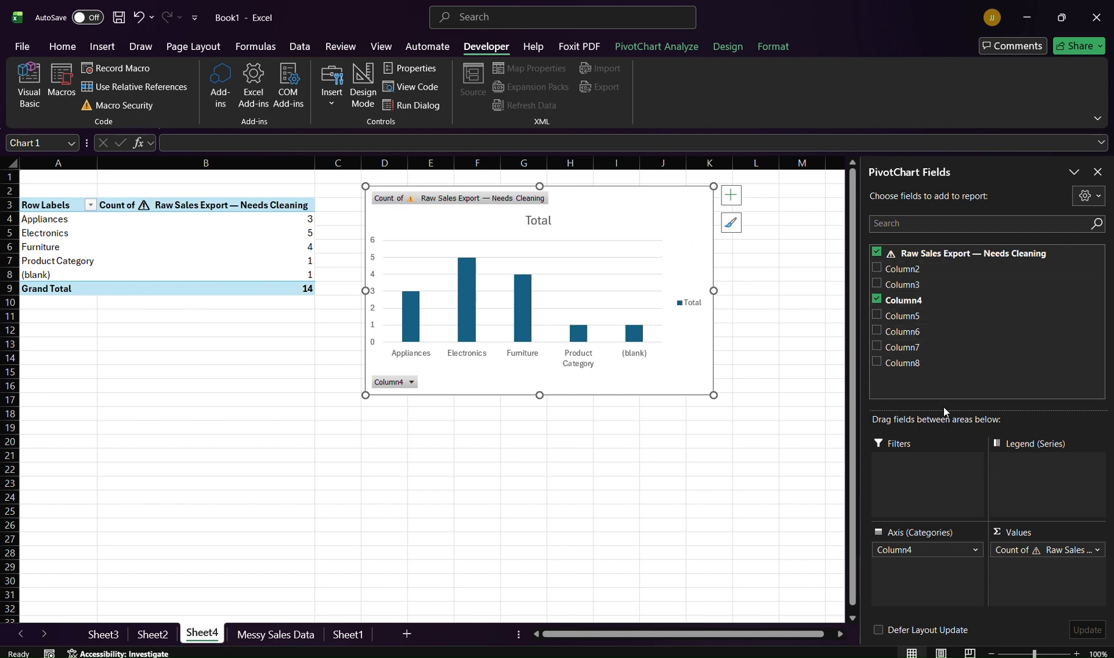
# Step: Try adding Column2 as a second value field and open the chart elements, then undo the addition
pyautogui.moveTo(905, 269); pyautogui.dragTo(1040, 565)
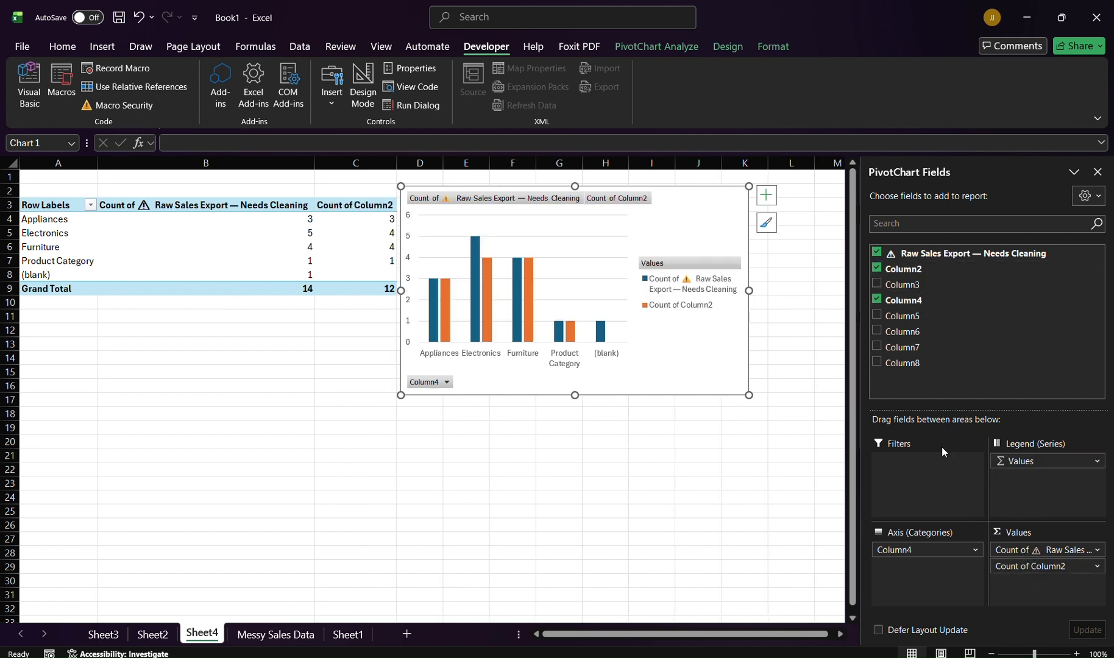
pyautogui.click(767, 196)
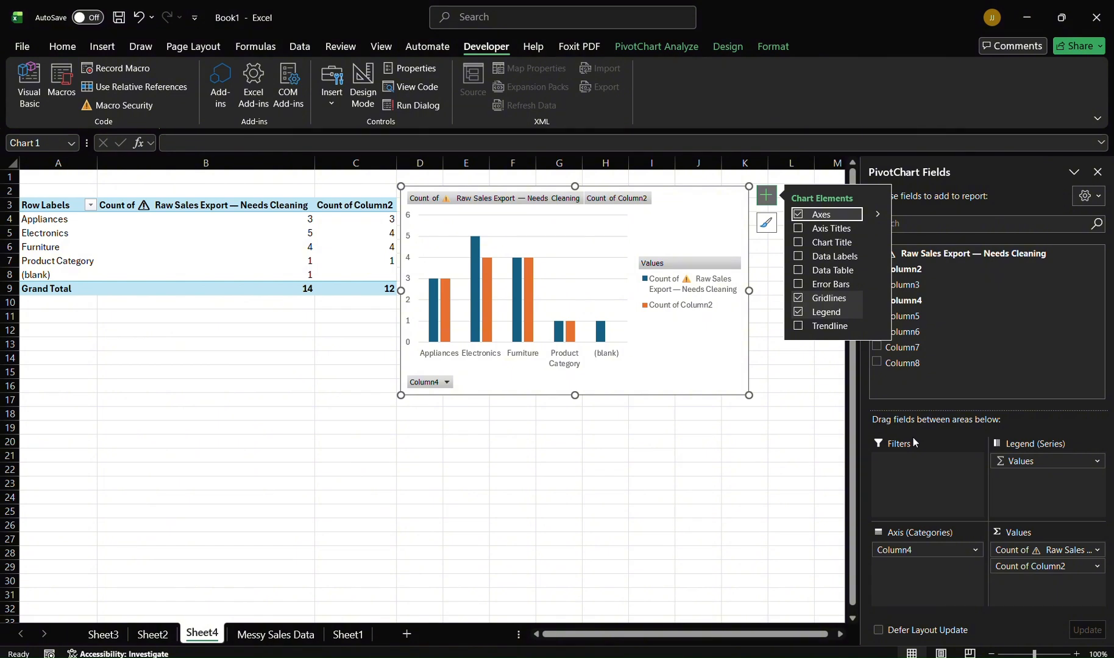
pyautogui.hotkey('ctrl', 'z')
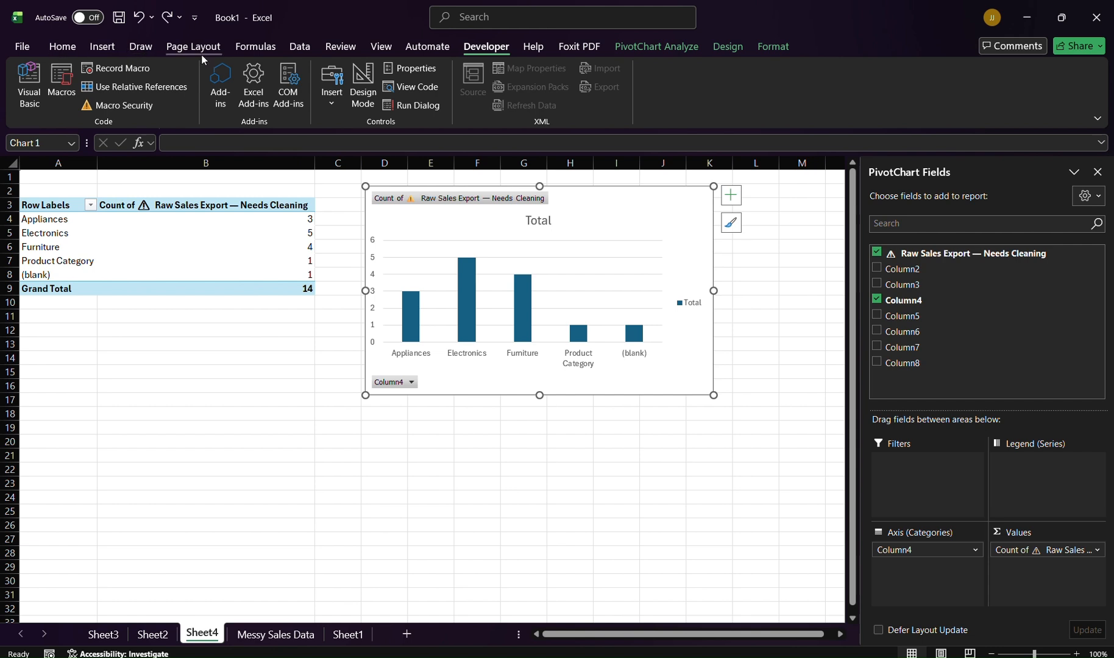
# Step: Open the Messy Sales Data query from Queries & Connections in the Power Query Editor to inspect it, then close it
pyautogui.click(273, 51)
pyautogui.click(300, 49)
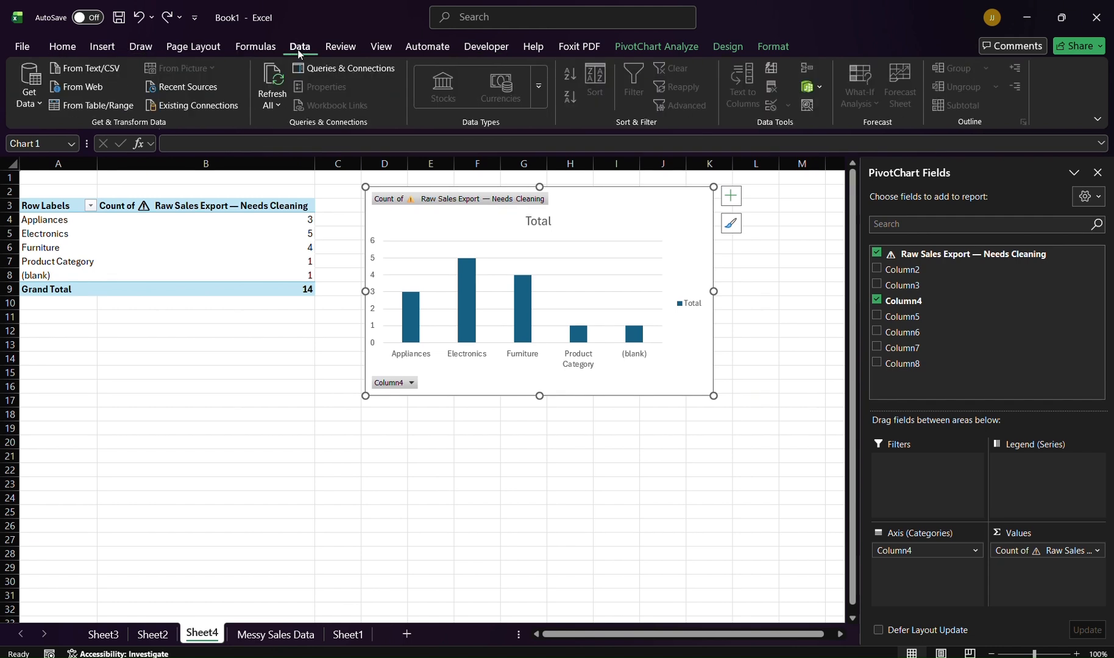
pyautogui.click(327, 72)
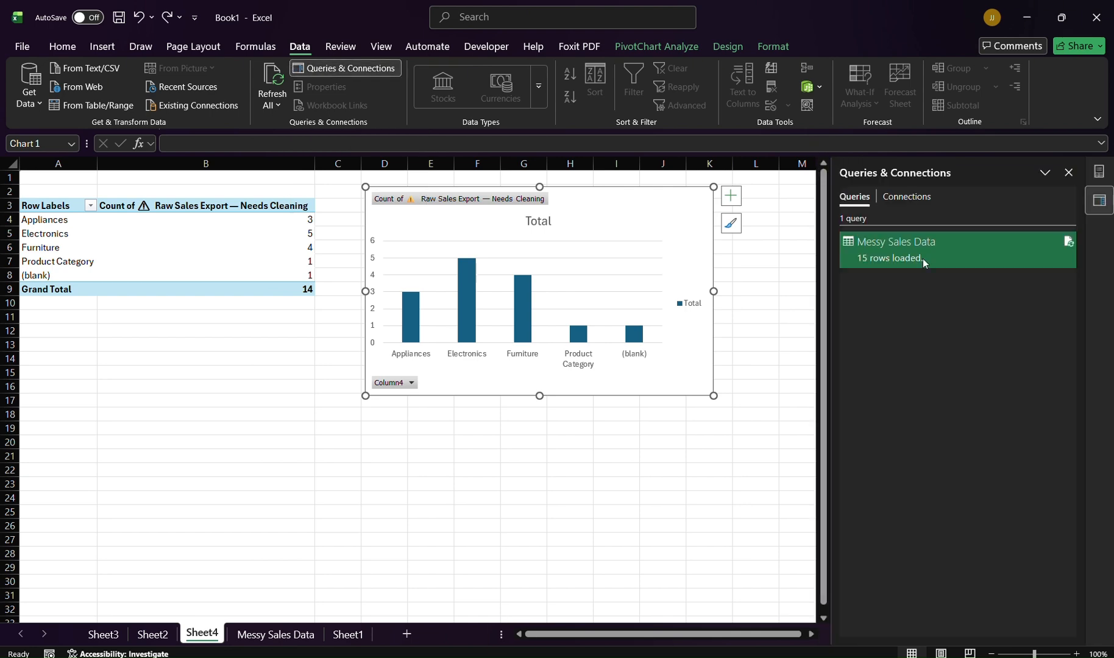
pyautogui.doubleClick(923, 258)
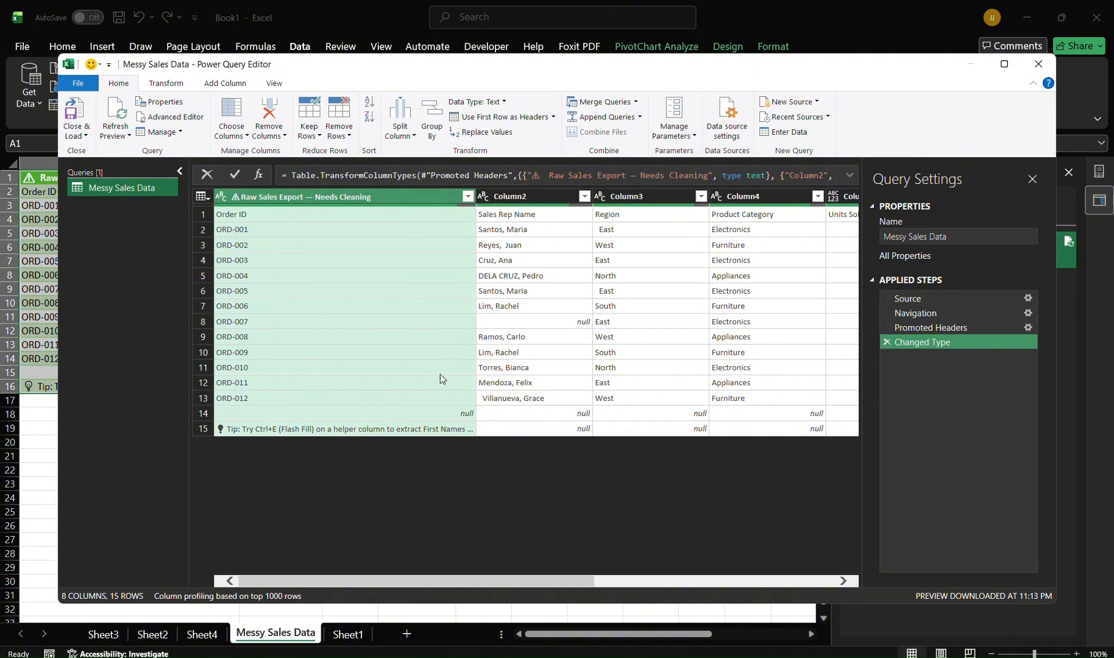
pyautogui.click(1037, 62)
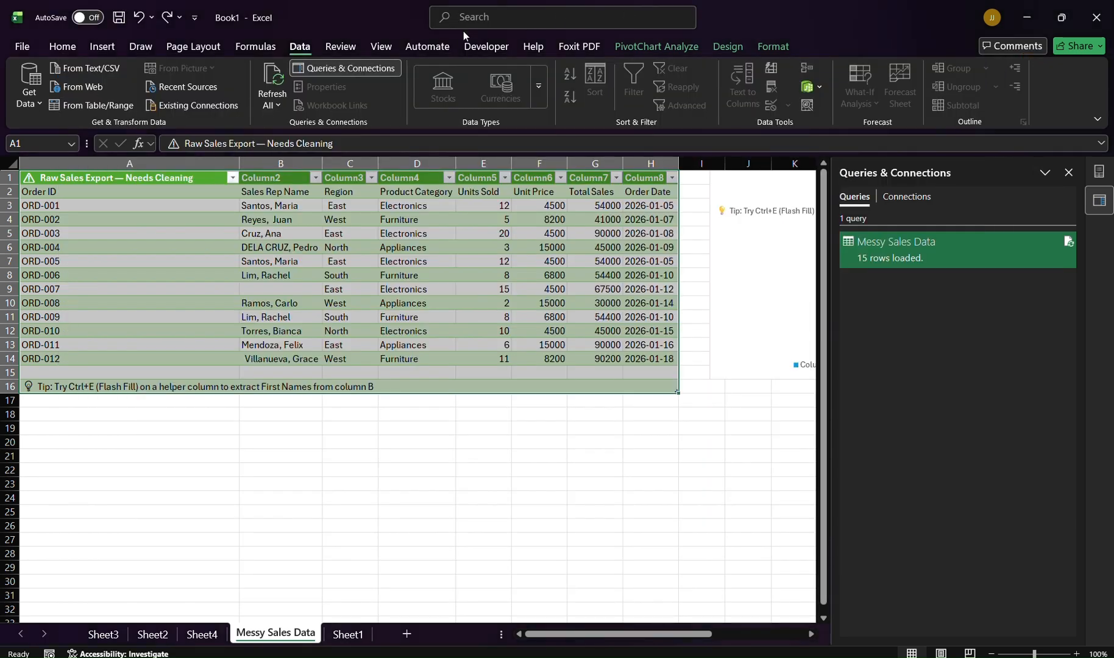
# Step: Refresh all data connections for the Messy Sales Data table
pyautogui.click(418, 48)
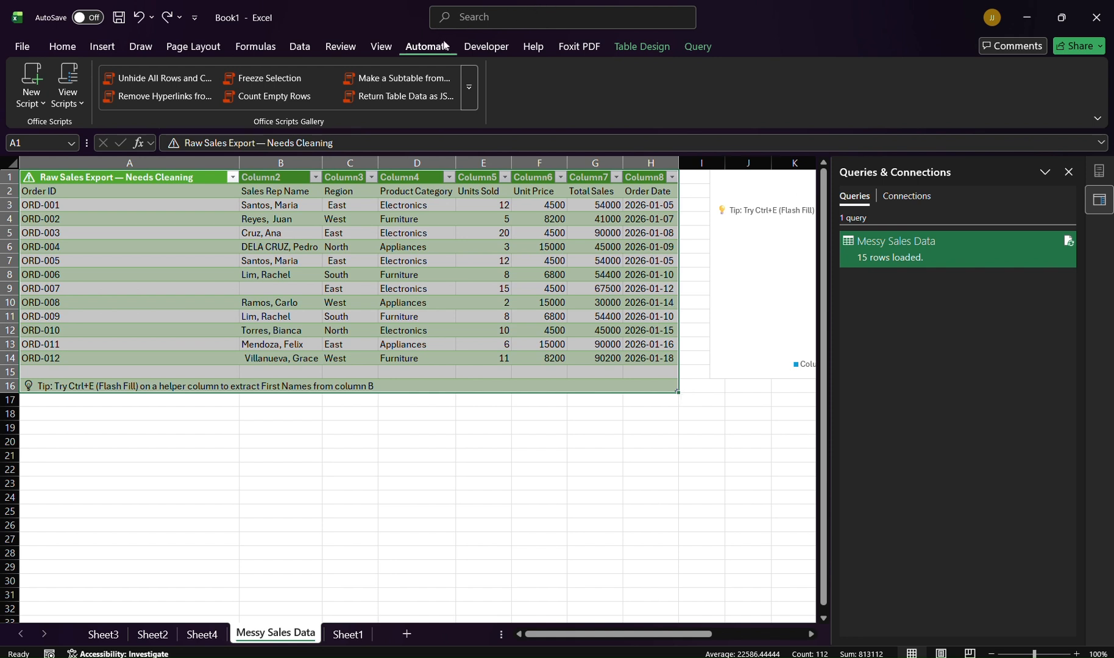
pyautogui.click(486, 47)
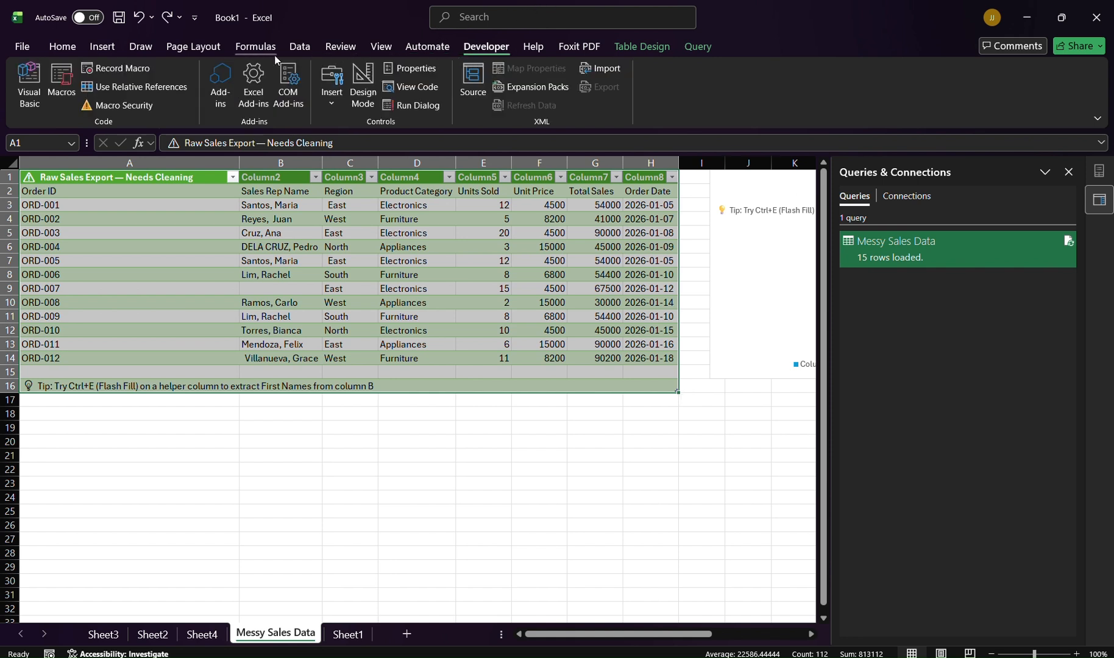
pyautogui.click(291, 53)
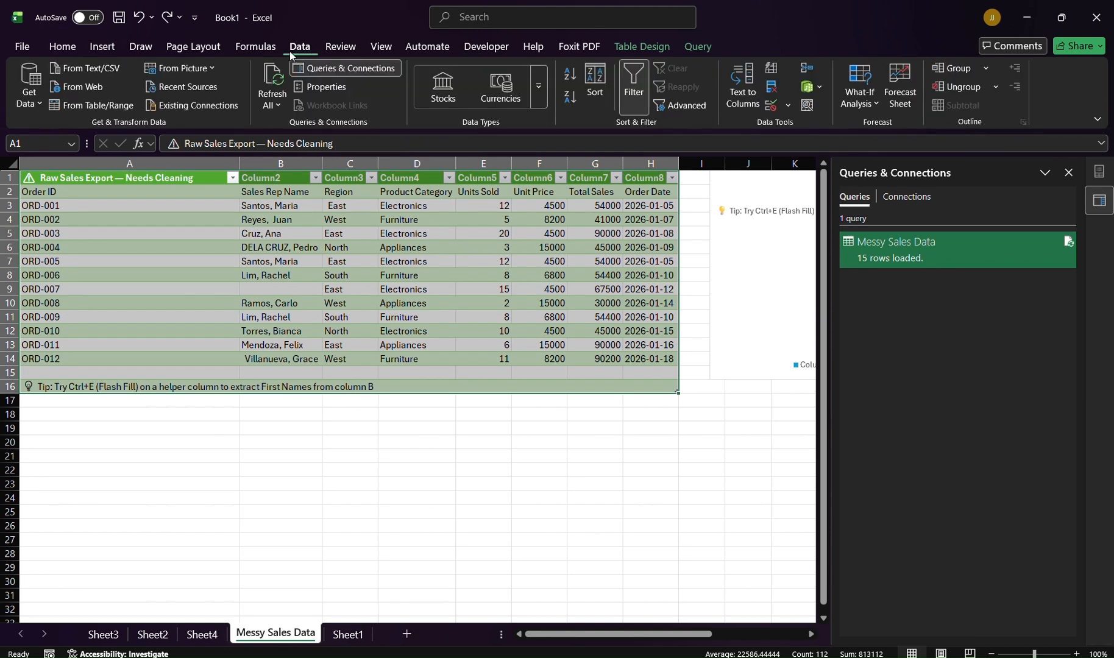
pyautogui.click(268, 81)
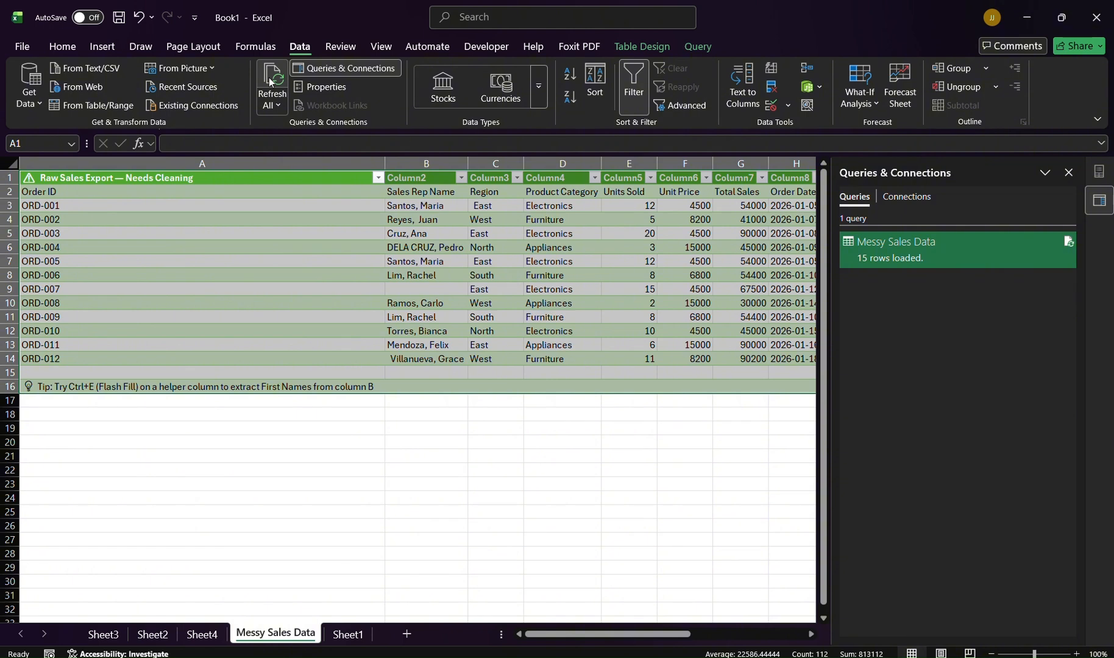
# Step: Return to Sheet4 and open the PivotChart's Column4 filter, keeping all items selected
pyautogui.click(225, 633)
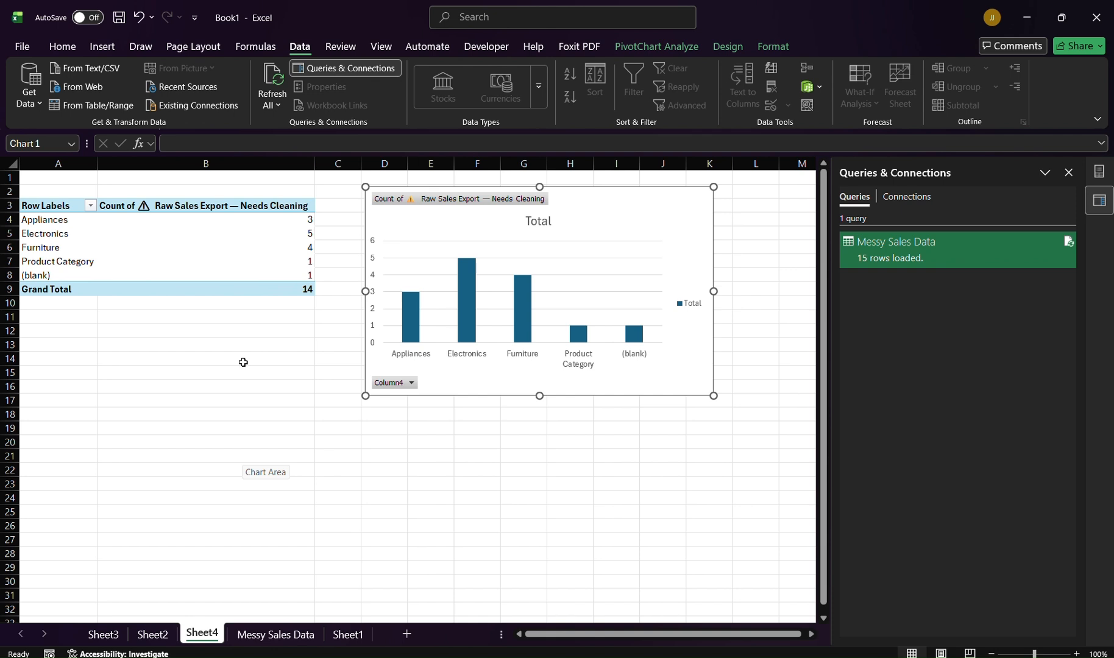
pyautogui.click(414, 381)
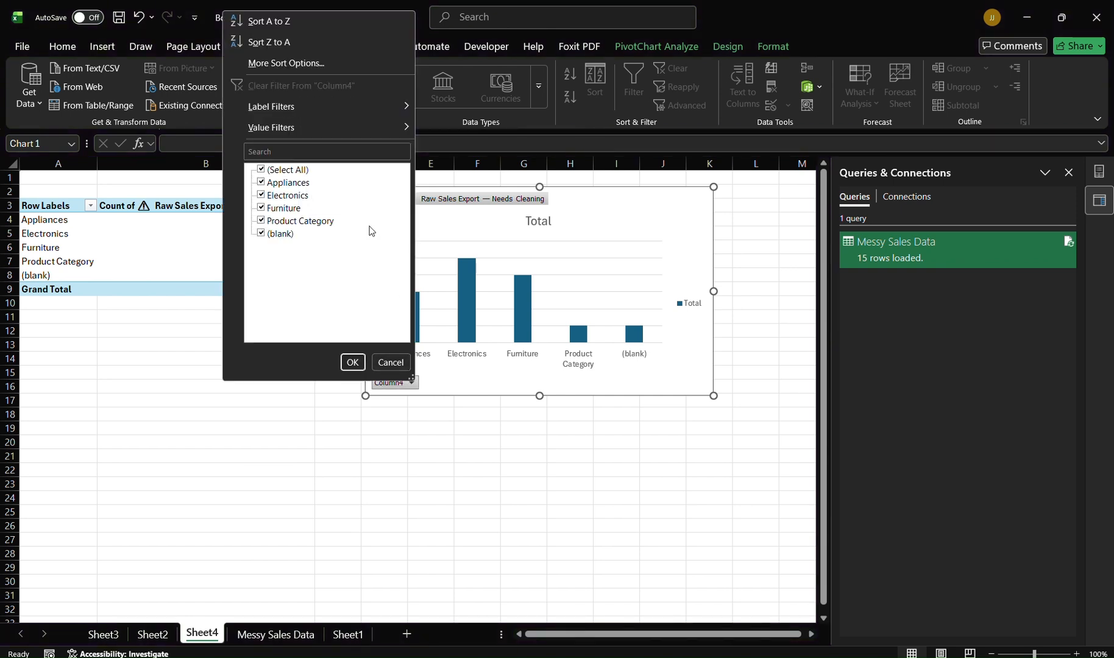
pyautogui.click(352, 362)
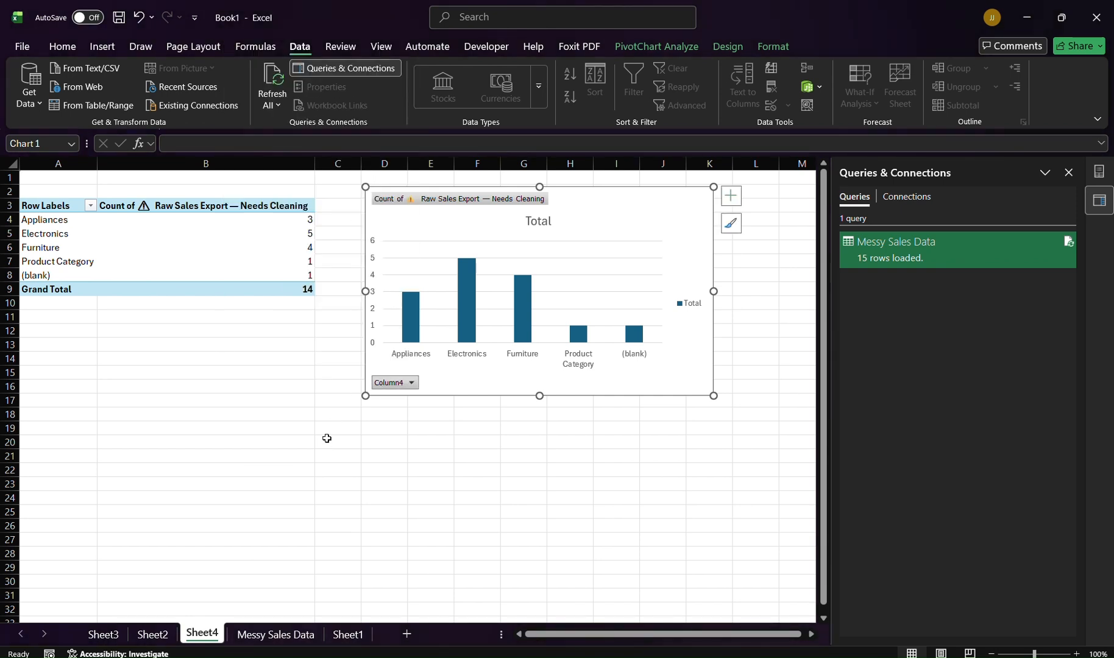